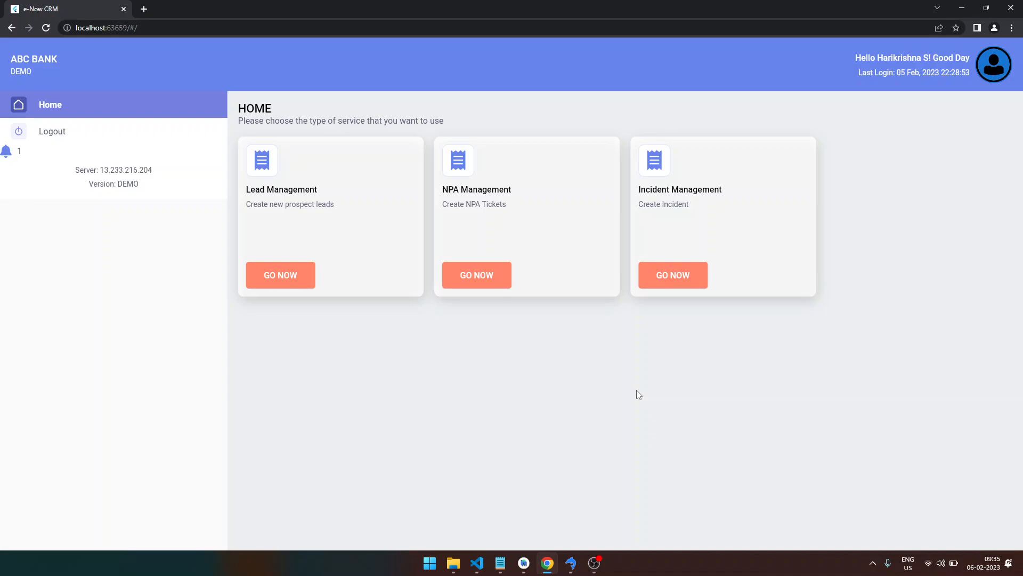
- Open Lead Management from the Home page to list the Kochi LGGL lead
click(280, 286)
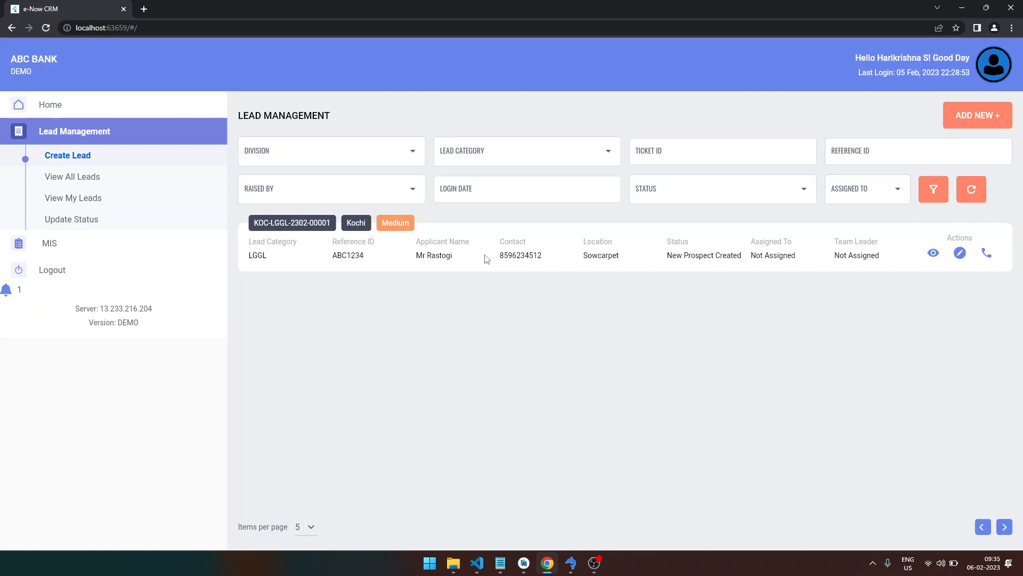
- Start a manual new lead ticket and look through the Lead Category and Lead Source options
click(966, 127)
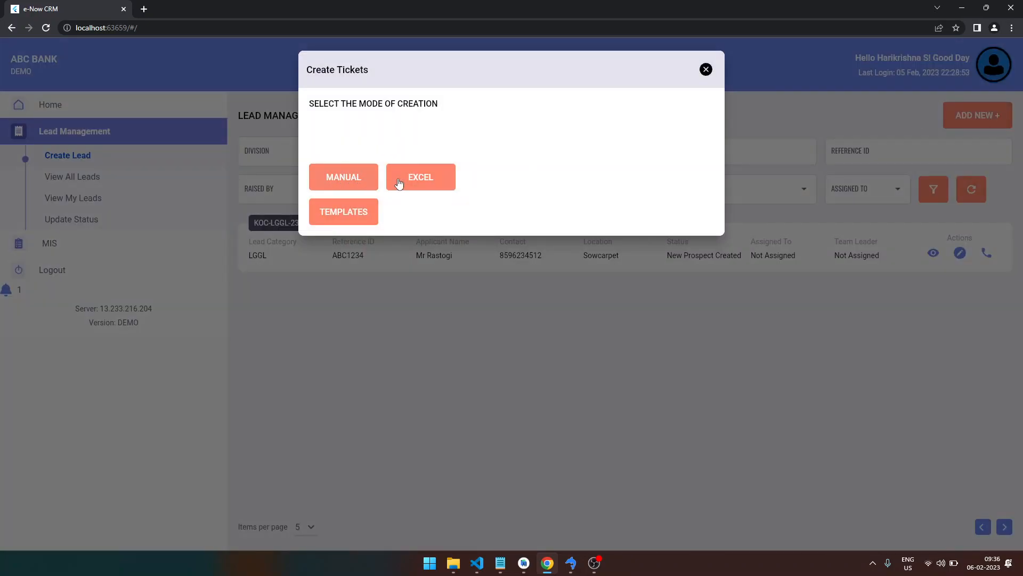
click(331, 183)
click(459, 165)
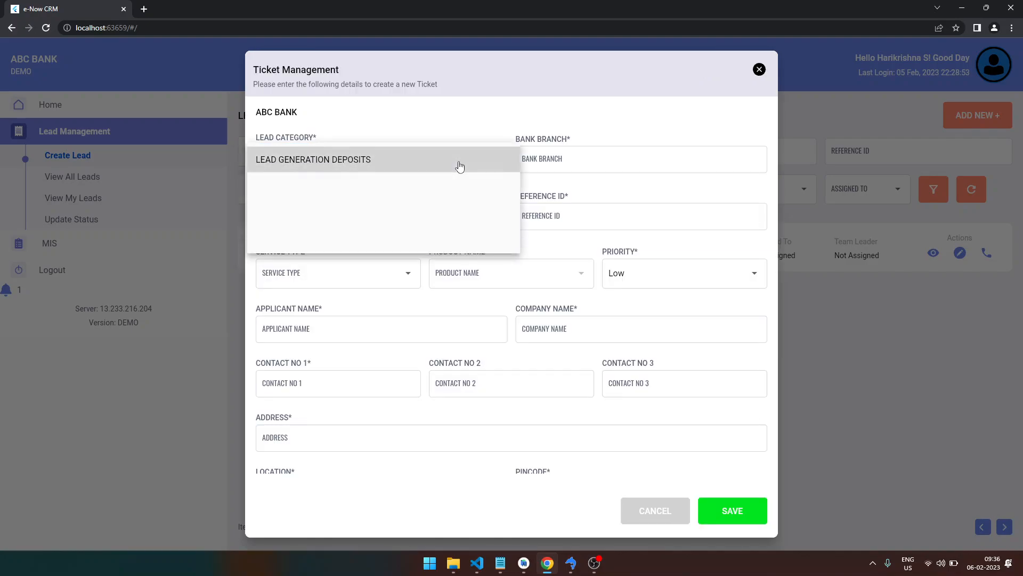
click(468, 136)
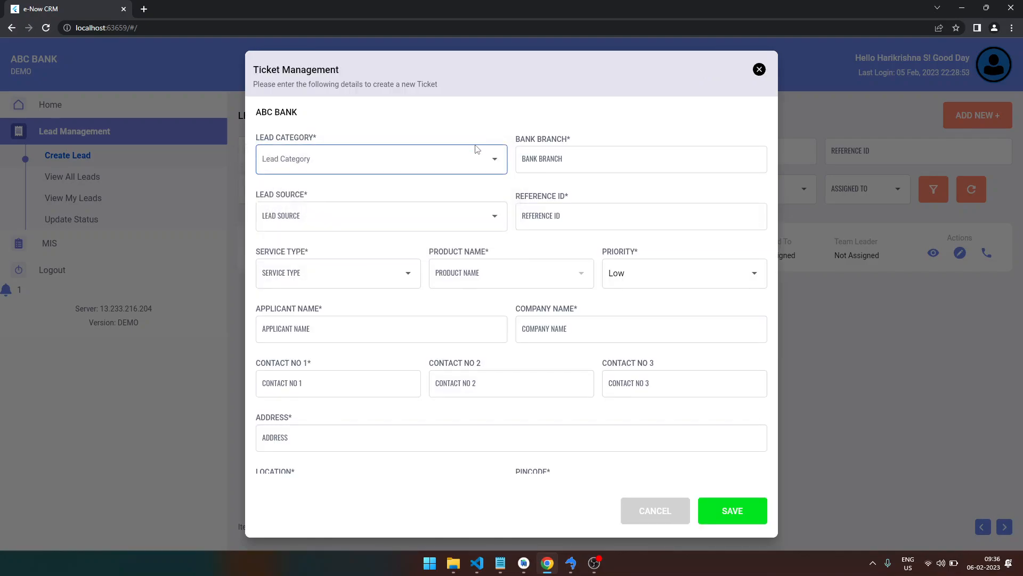
click(475, 168)
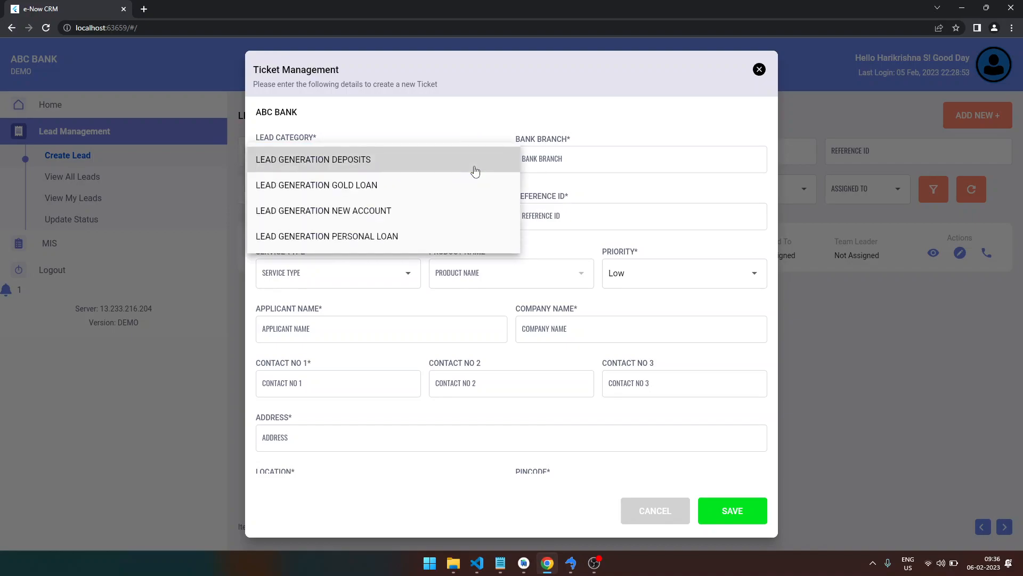
click(475, 135)
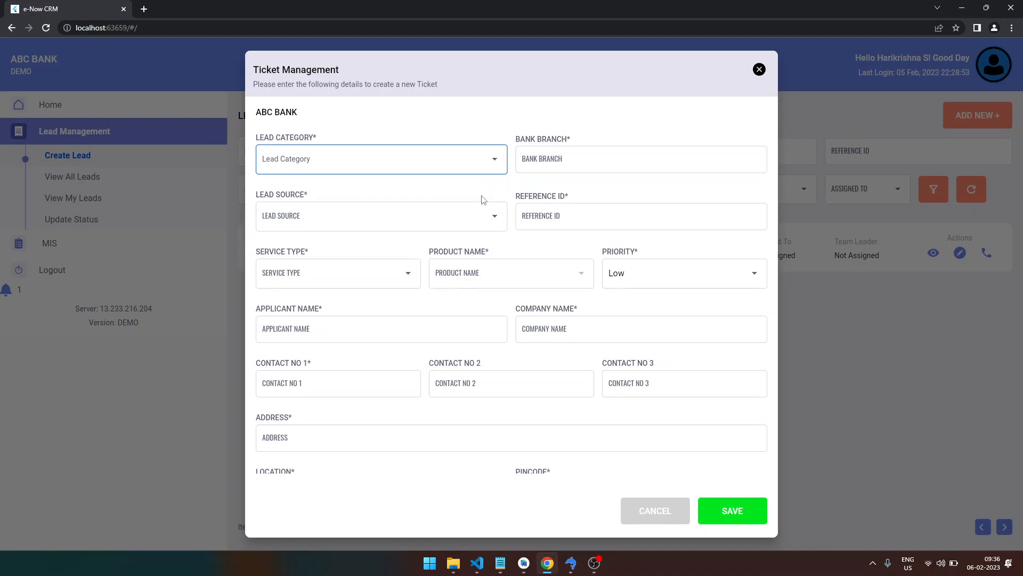
click(489, 216)
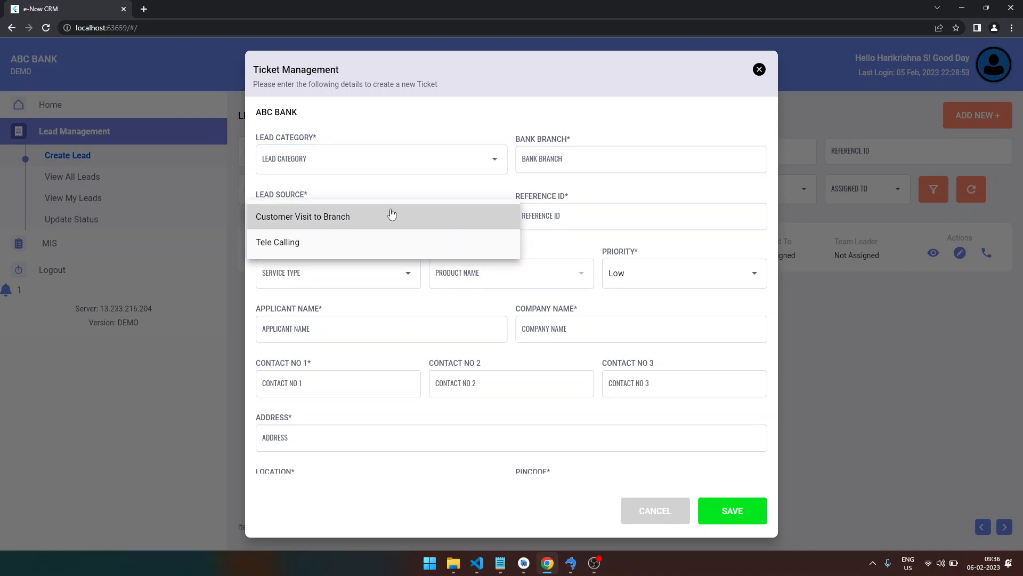
click(419, 200)
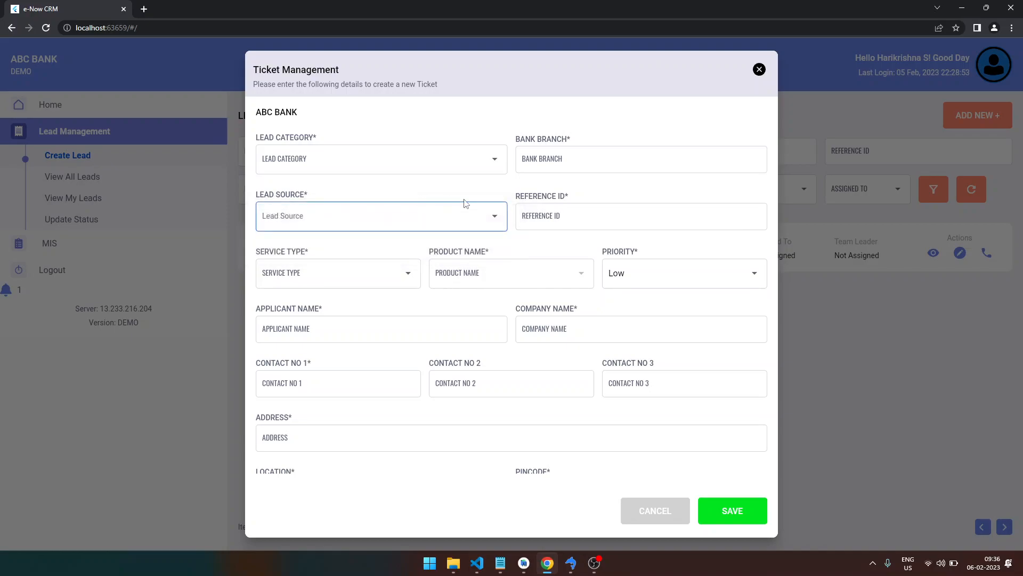
- Set Service Type to Lead Management and look through the Product Name options
click(399, 275)
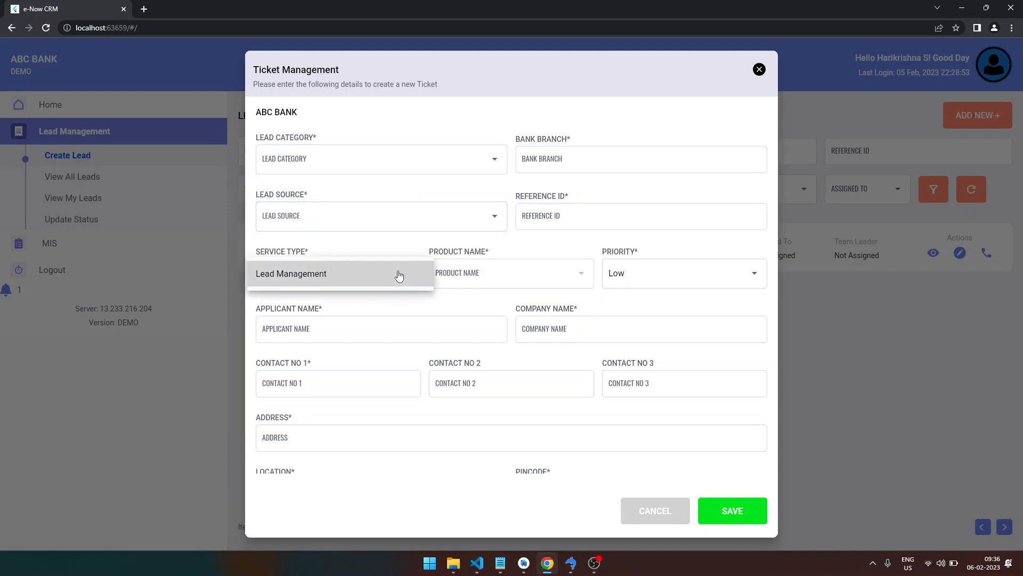
click(398, 276)
click(493, 274)
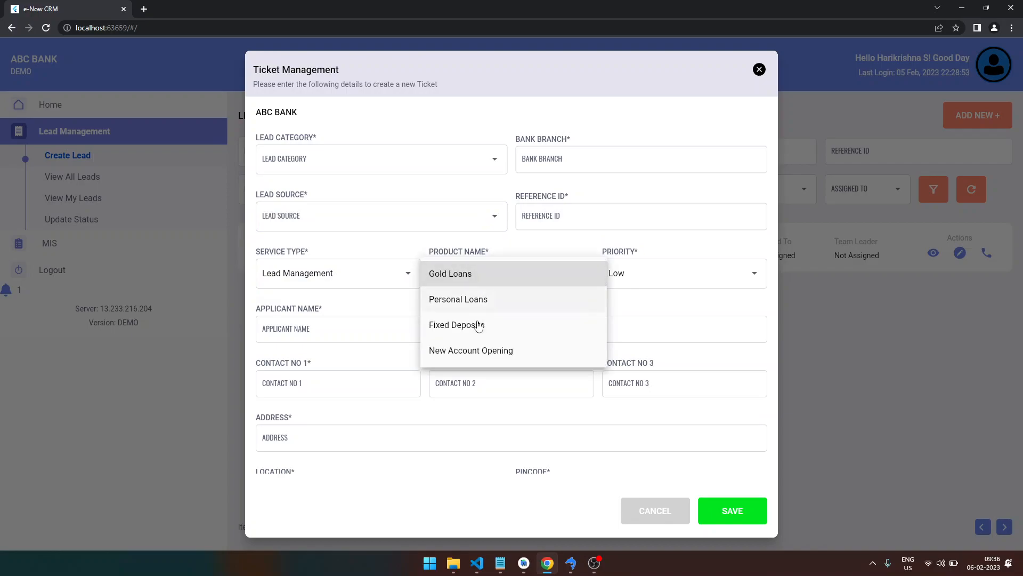
click(544, 249)
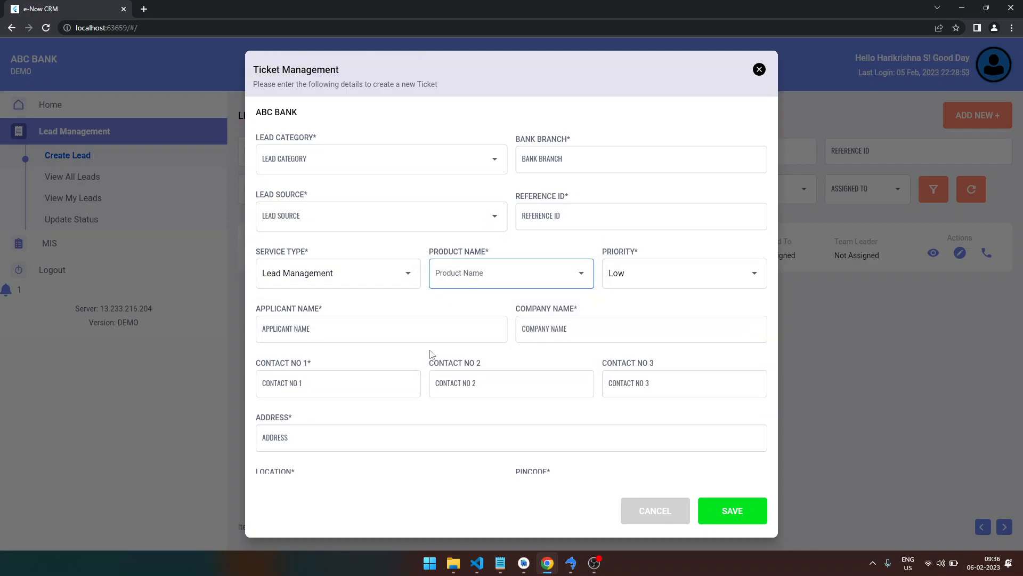
scroll(429, 351, down, 2)
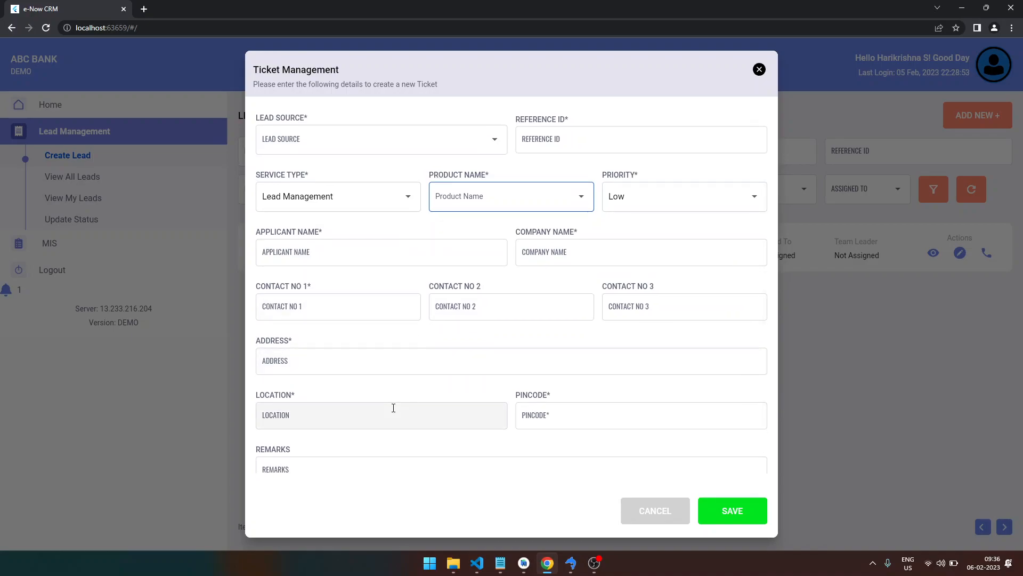
scroll(394, 409, down, 1)
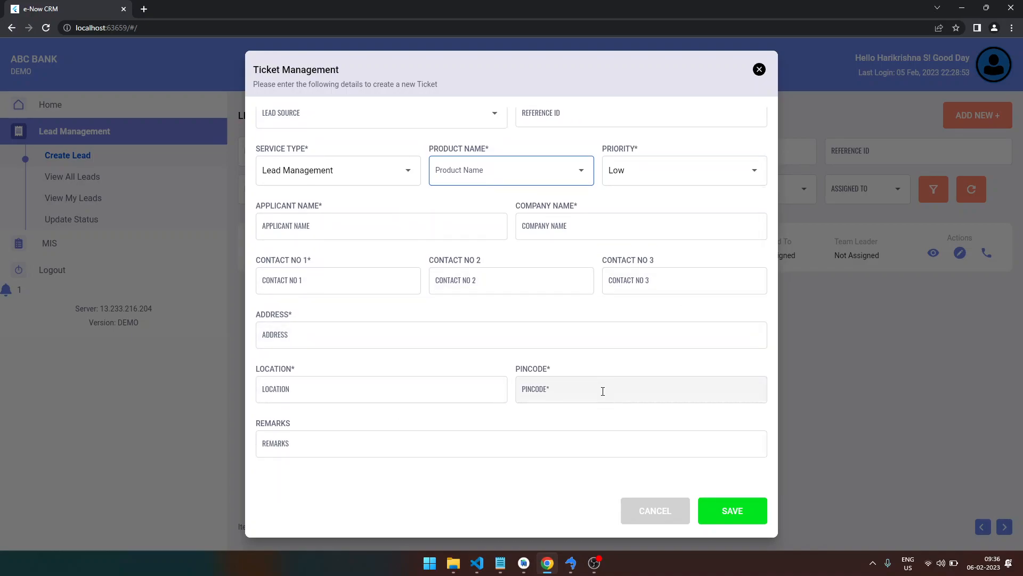
click(656, 512)
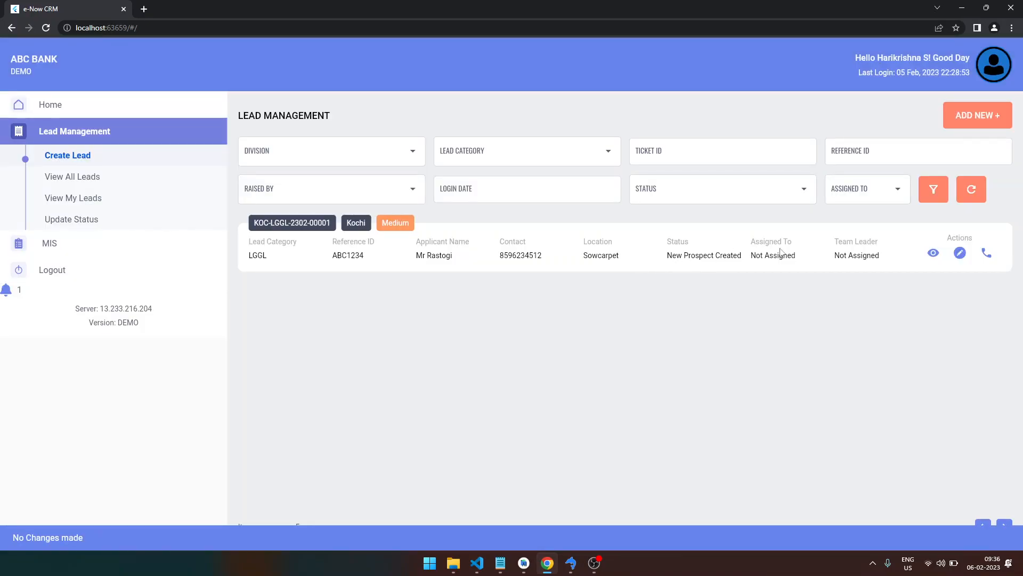
click(933, 256)
scroll(432, 245, down, 3)
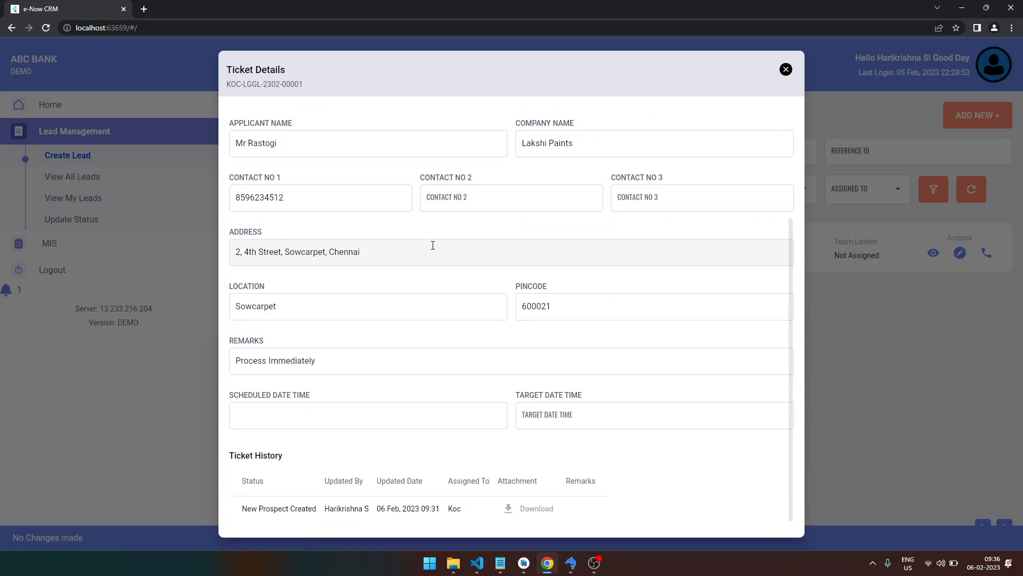
scroll(433, 245, up, 3)
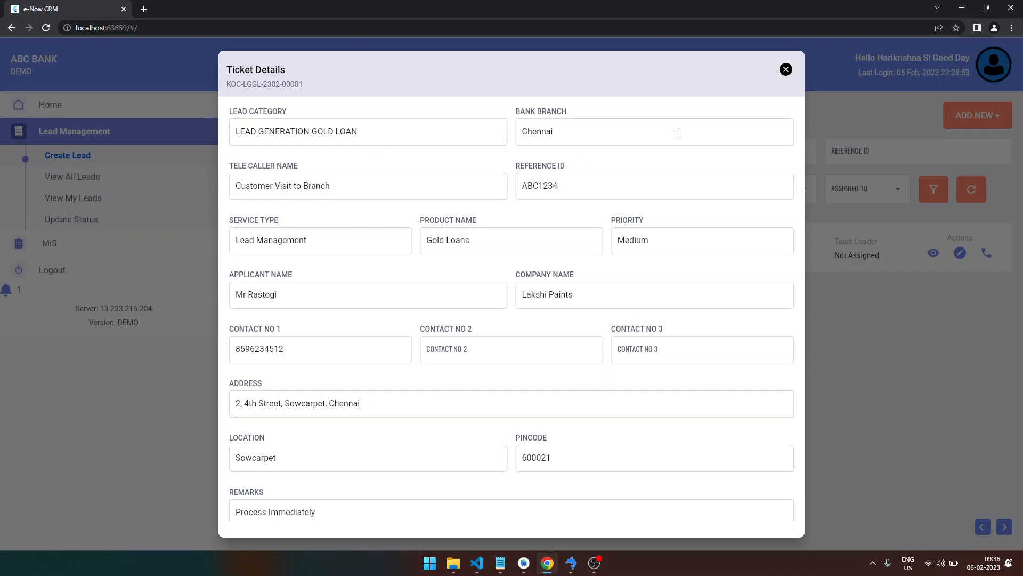
click(787, 69)
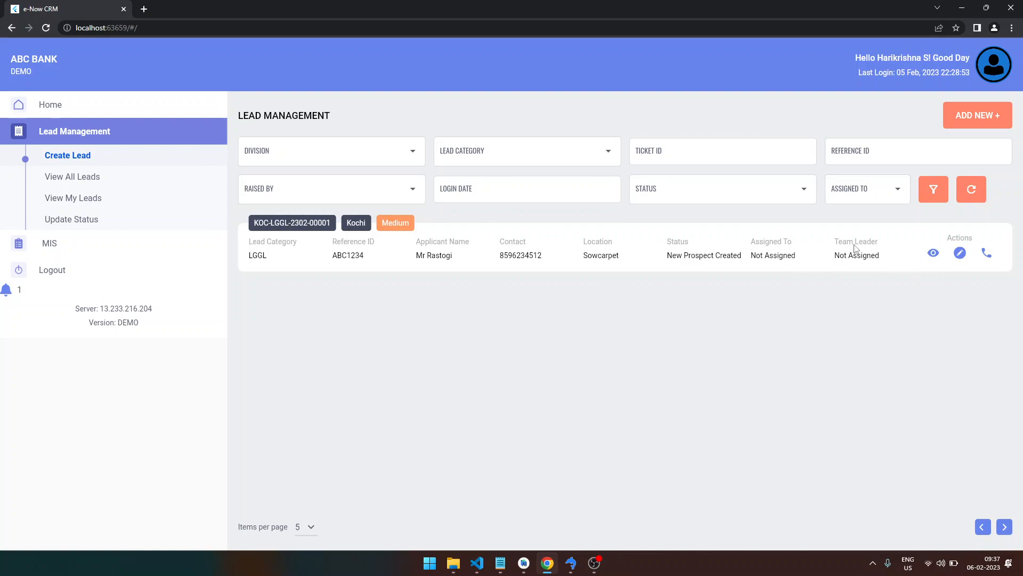
- Review the ticket's details and Ticket History once more, then close them
click(933, 255)
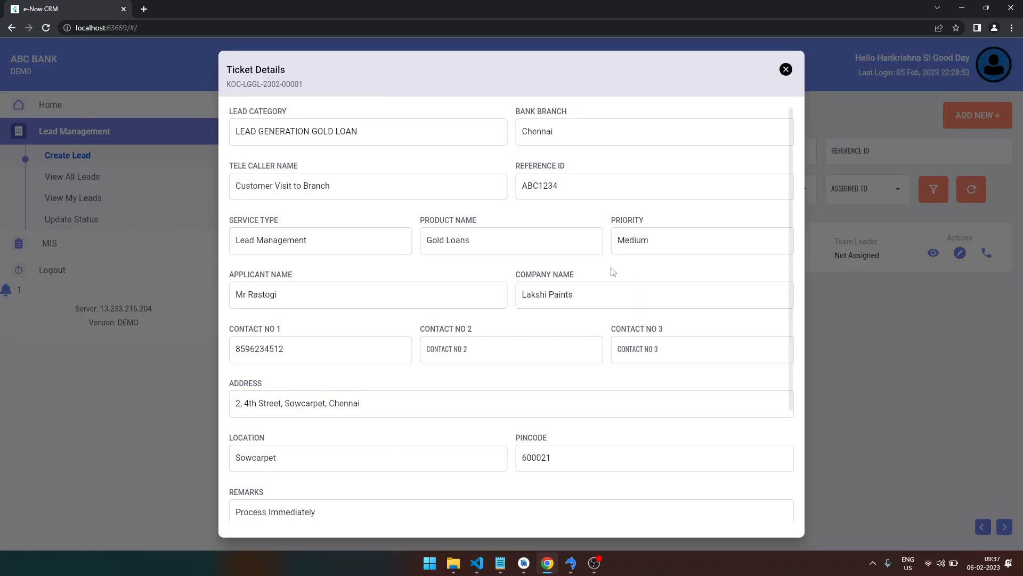
scroll(612, 271, down, 3)
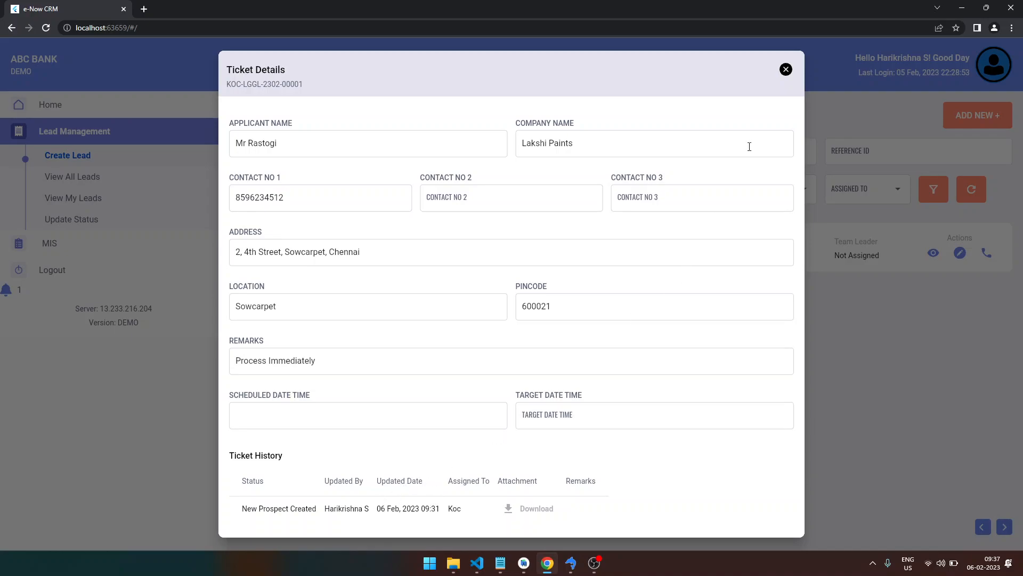
click(786, 70)
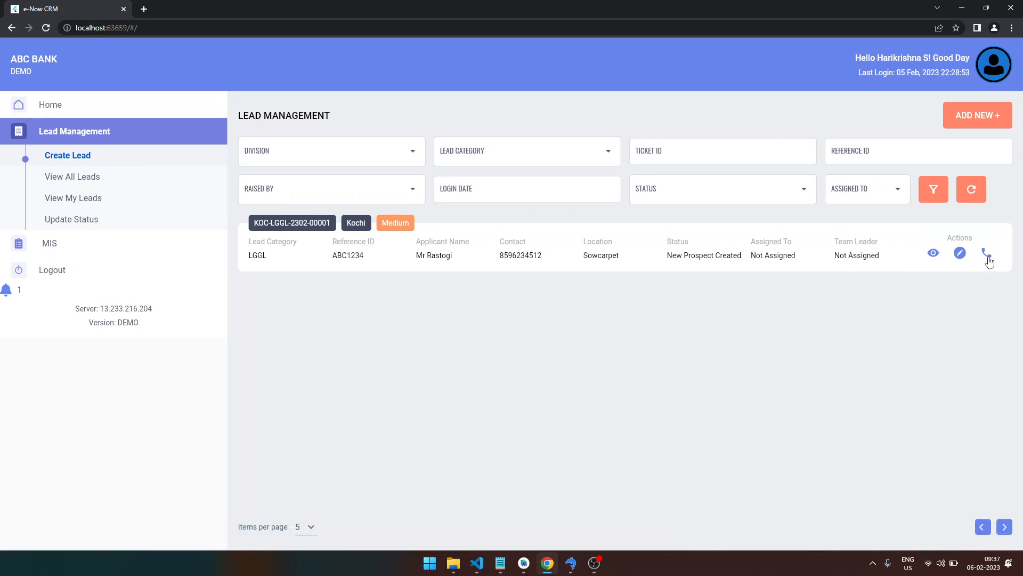
- Try the lead's call icon, then go to the Update Lead Status page
click(987, 254)
click(83, 224)
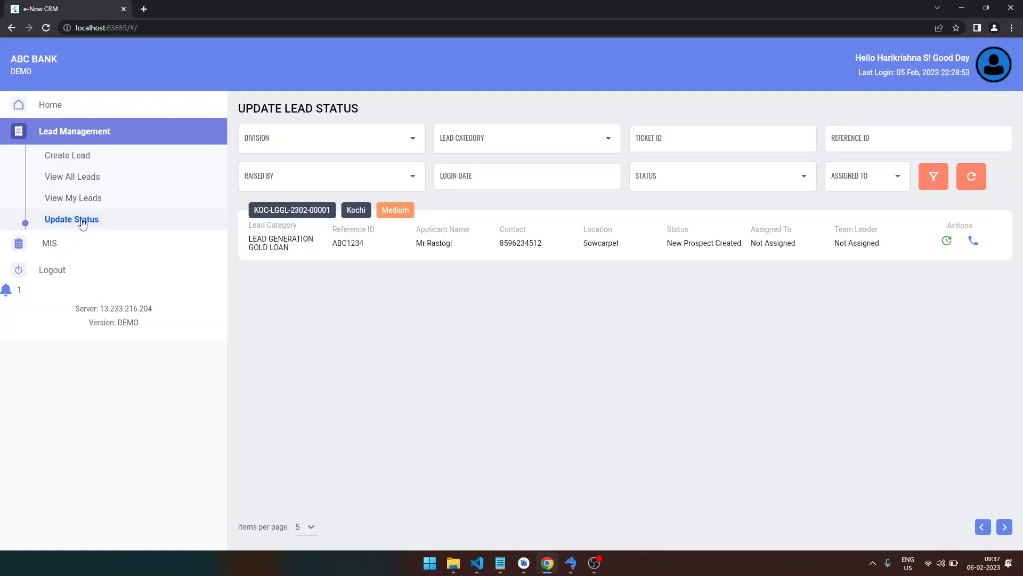
- Open the ticket's status update form and choose Assign as the update
click(947, 243)
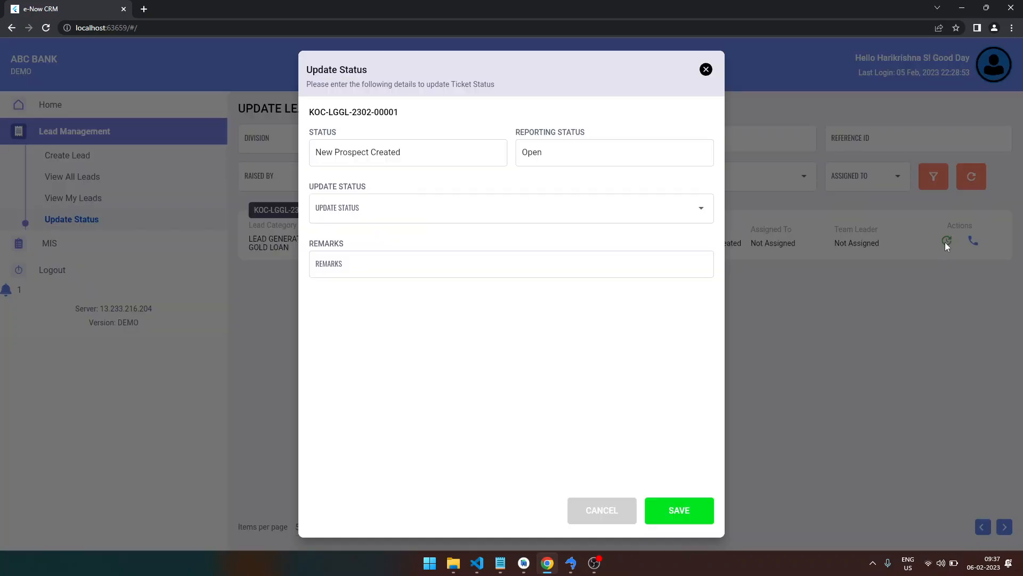
click(662, 208)
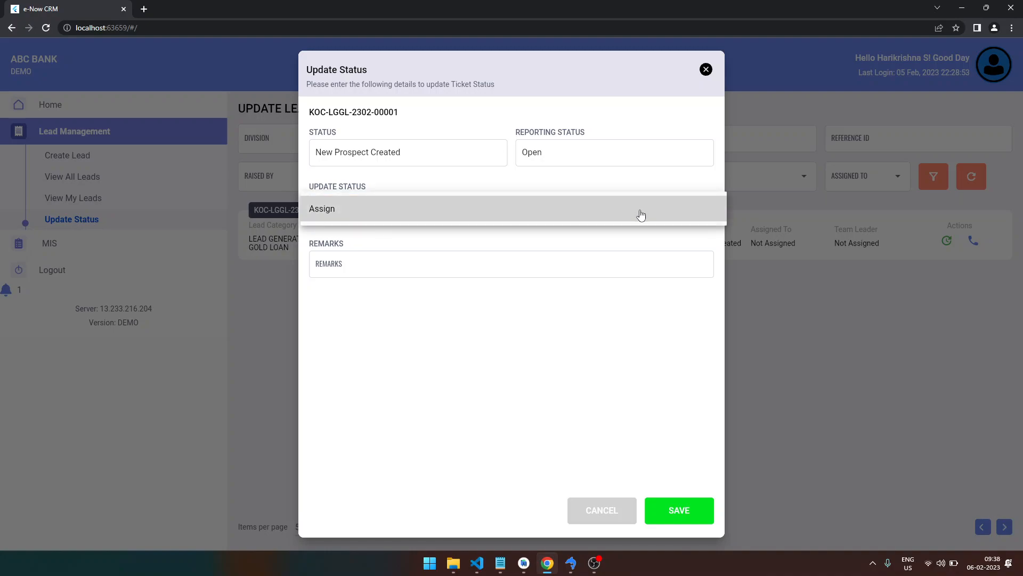
click(641, 215)
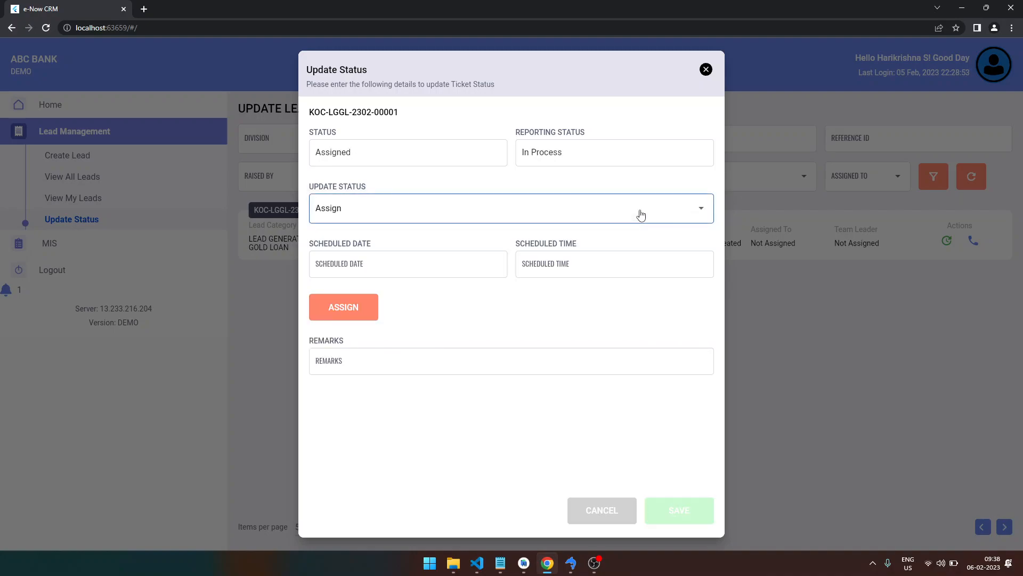
- Schedule the Assign update for 06 Feb, 2023 at 11:30
click(477, 261)
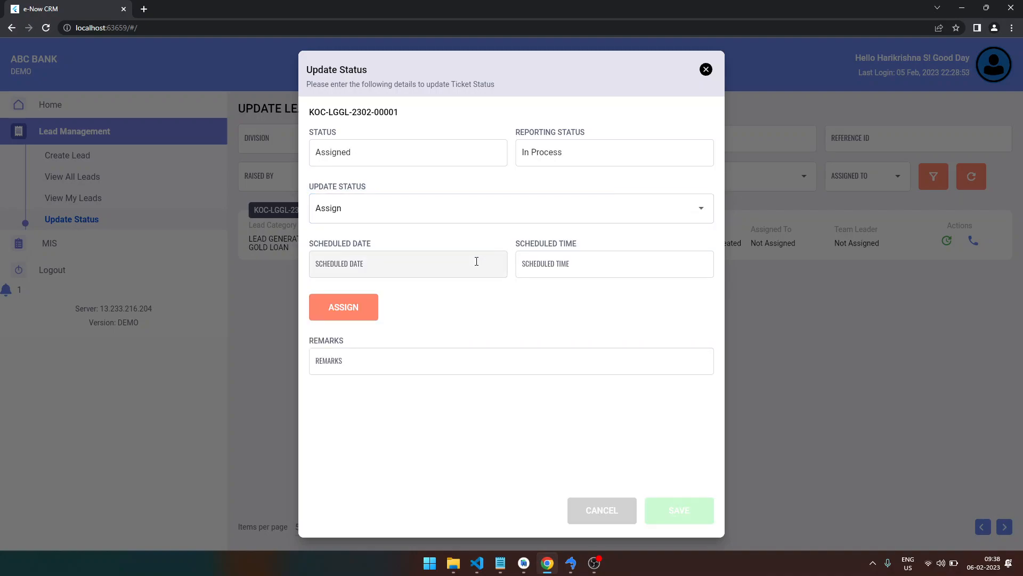
click(477, 261)
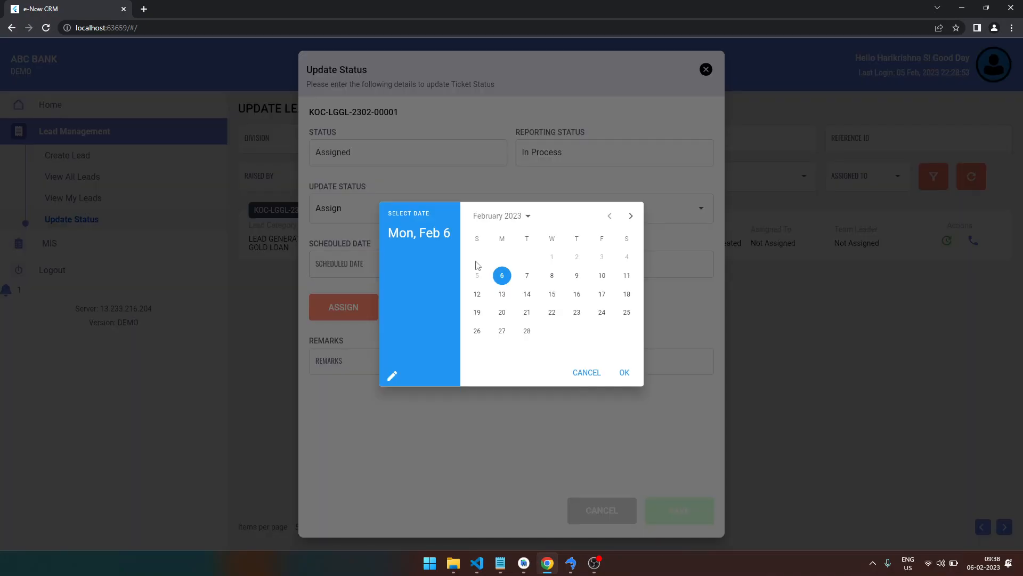
click(622, 373)
click(562, 268)
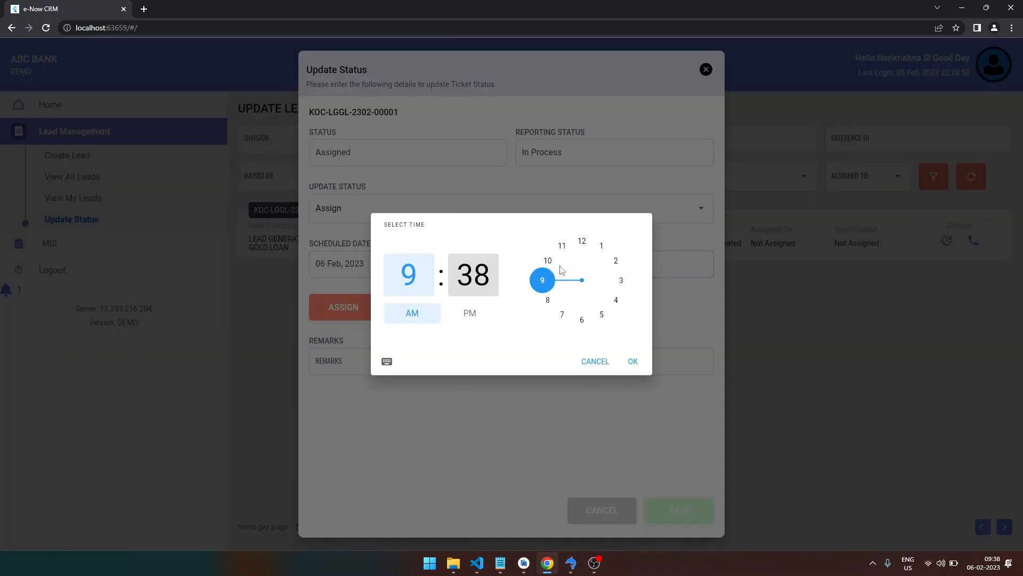
click(563, 245)
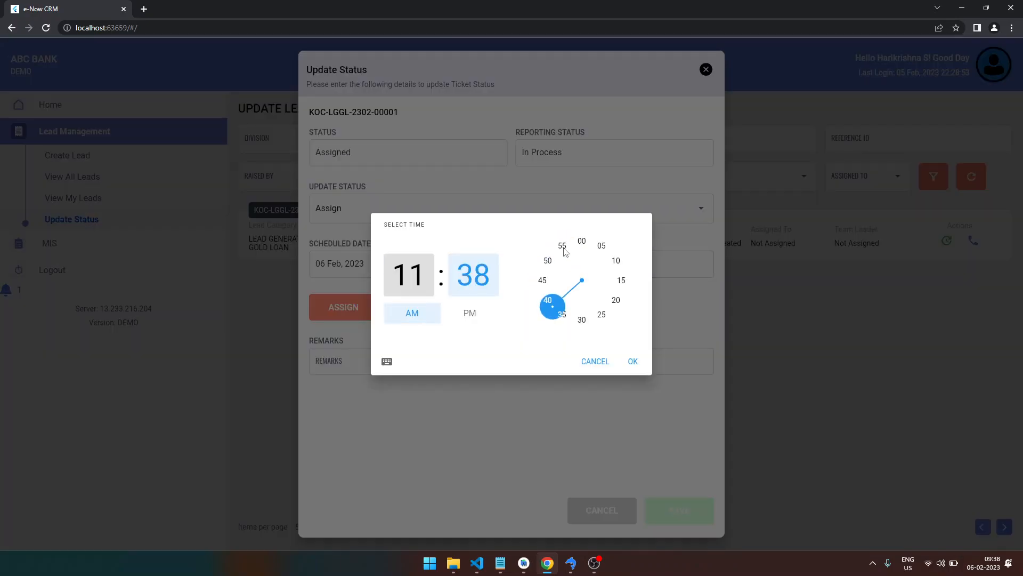
click(583, 320)
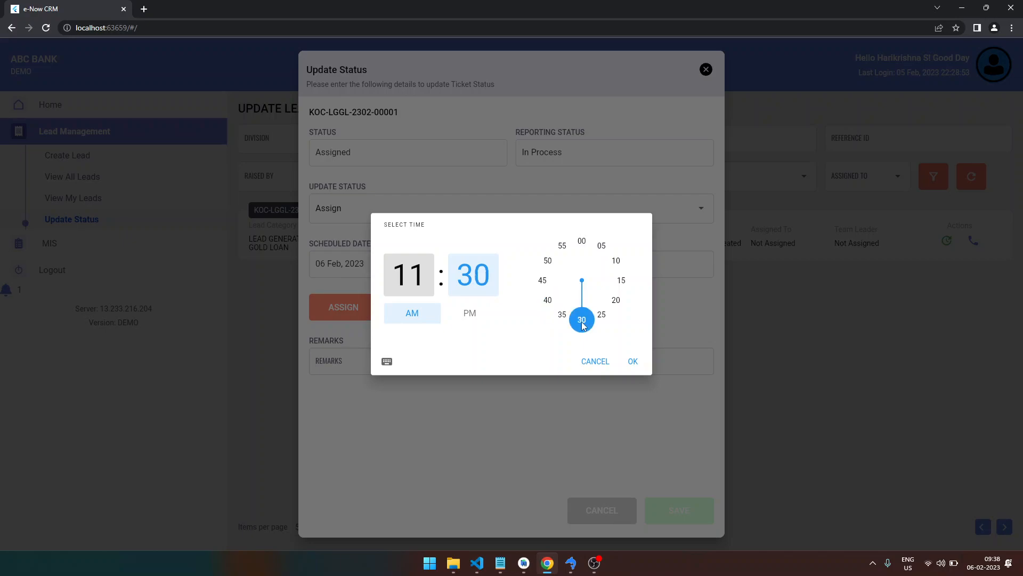
click(632, 362)
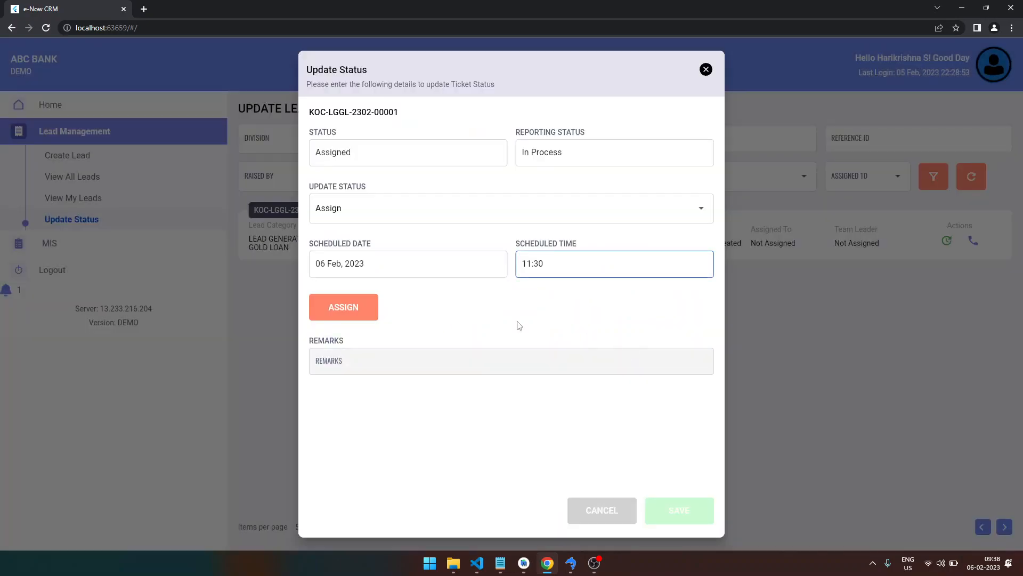
- In the Assign Lead list, select the user with 4 open and 2 active leads
click(356, 314)
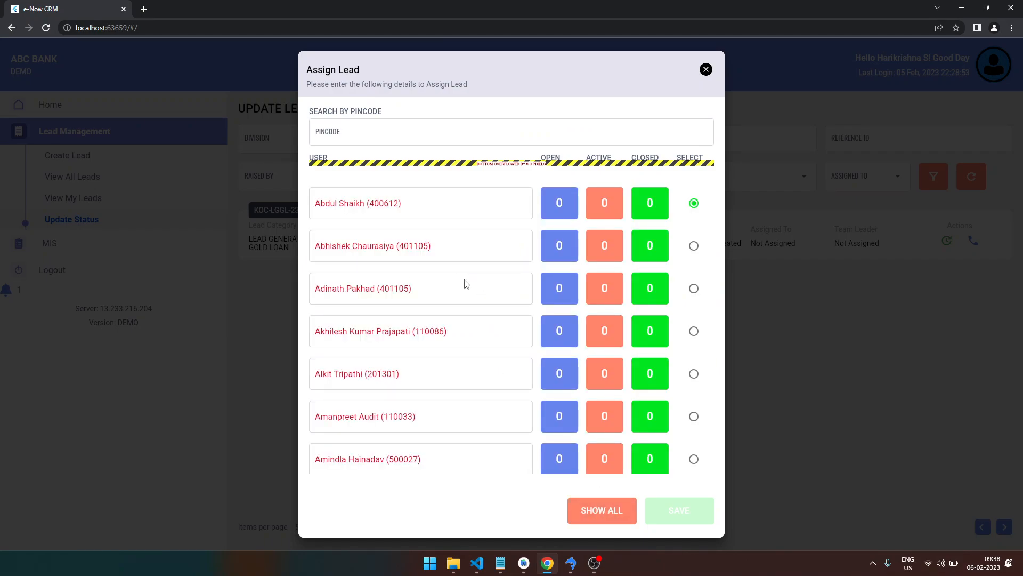
scroll(464, 280, down, 10)
scroll(464, 283, down, 20)
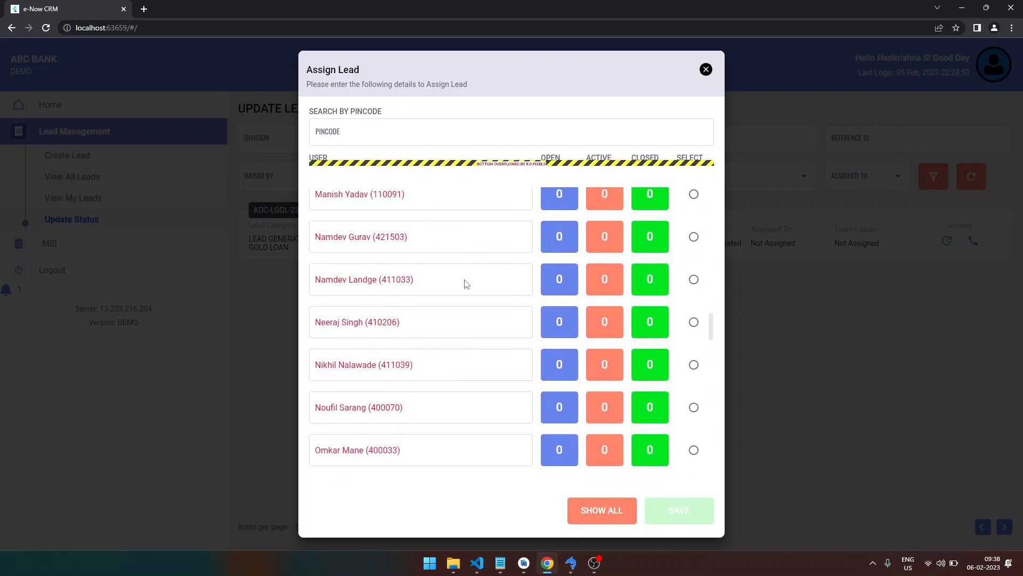
scroll(465, 284, down, 12)
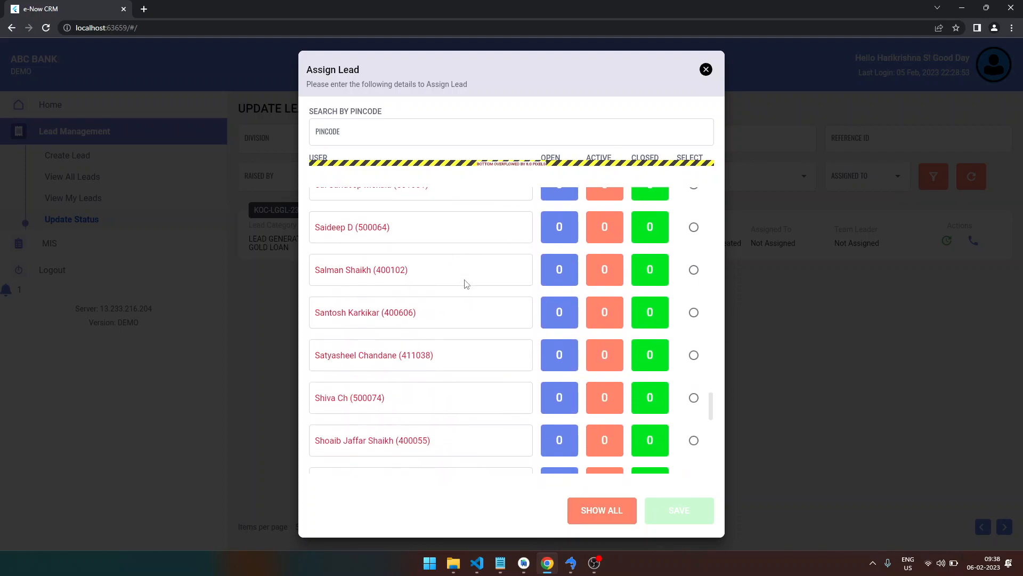
scroll(396, 403, down, 5)
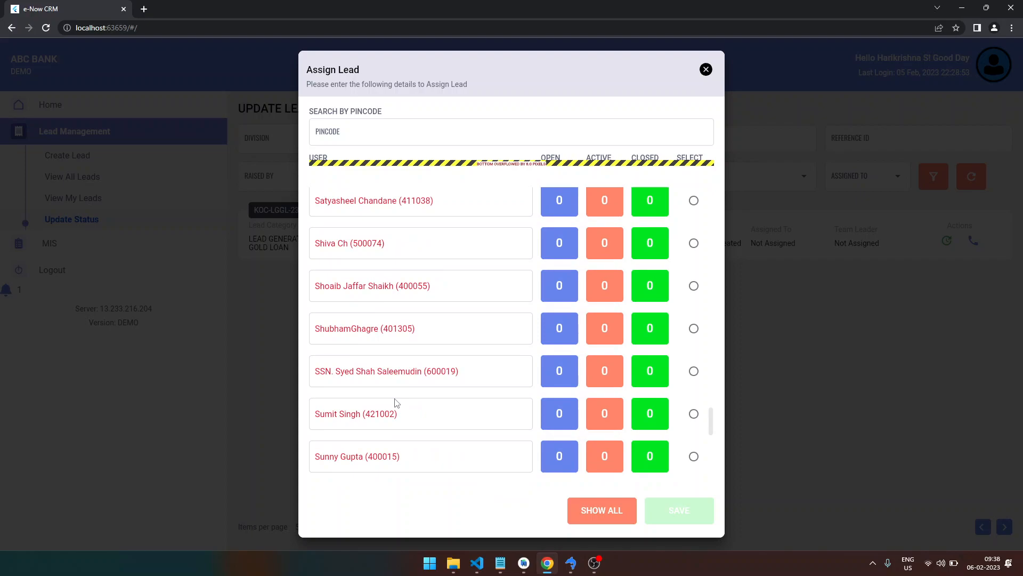
scroll(395, 402, down, 1)
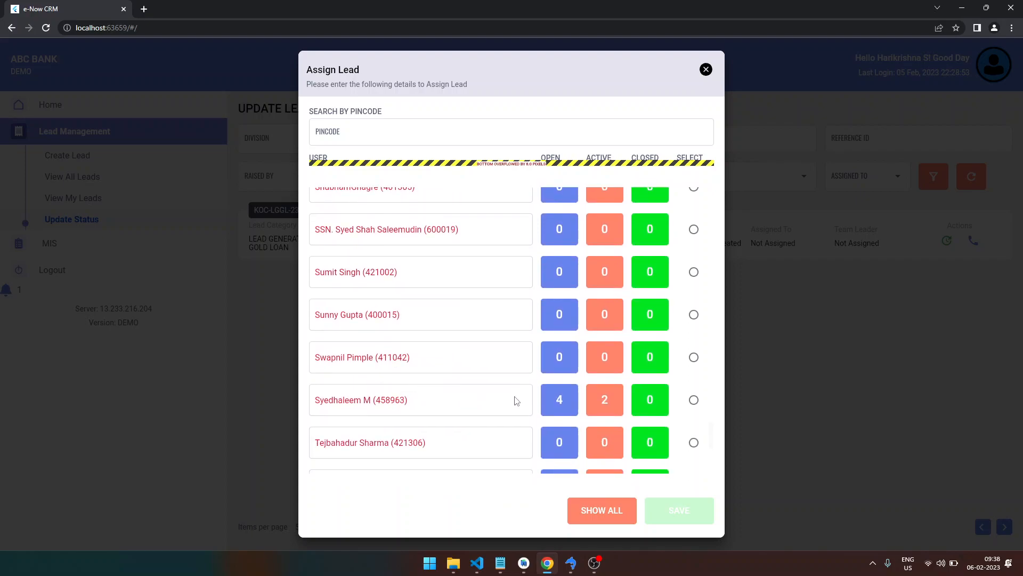
click(693, 401)
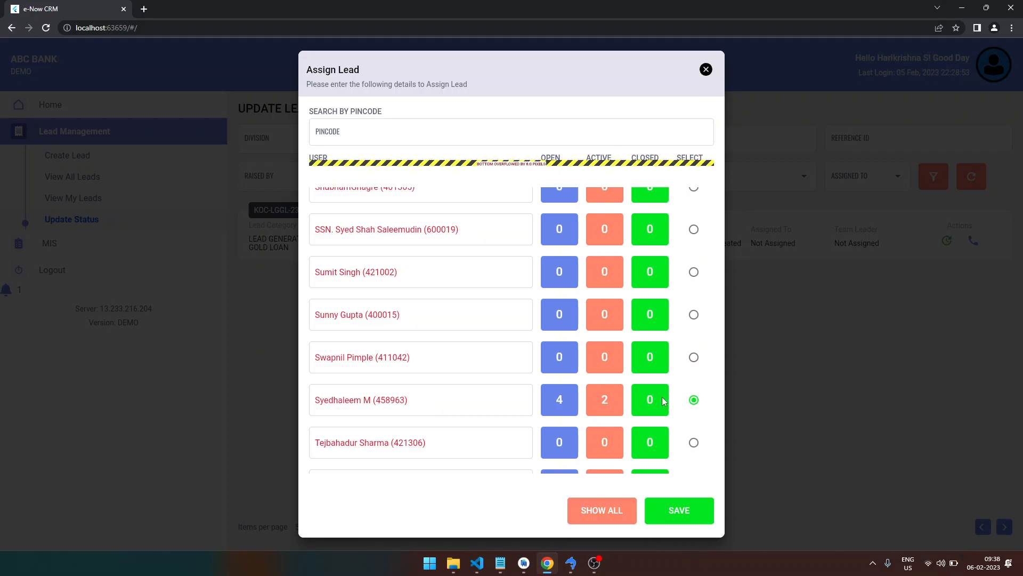
- Save the chosen assignee and then the Assigned status update
click(682, 511)
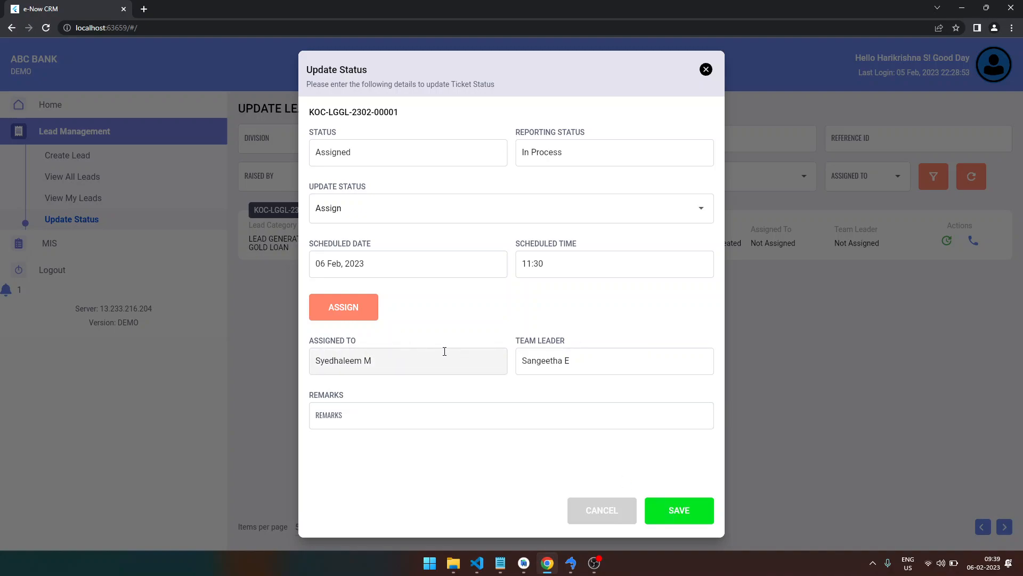
click(680, 514)
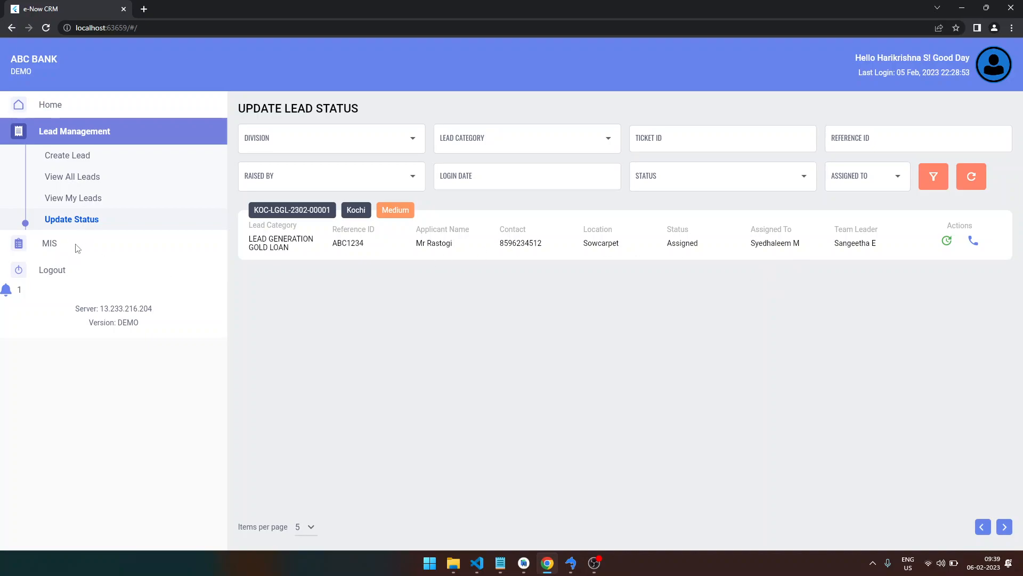
- Log out and sign back in with the assigned user's e-mail and password
click(60, 273)
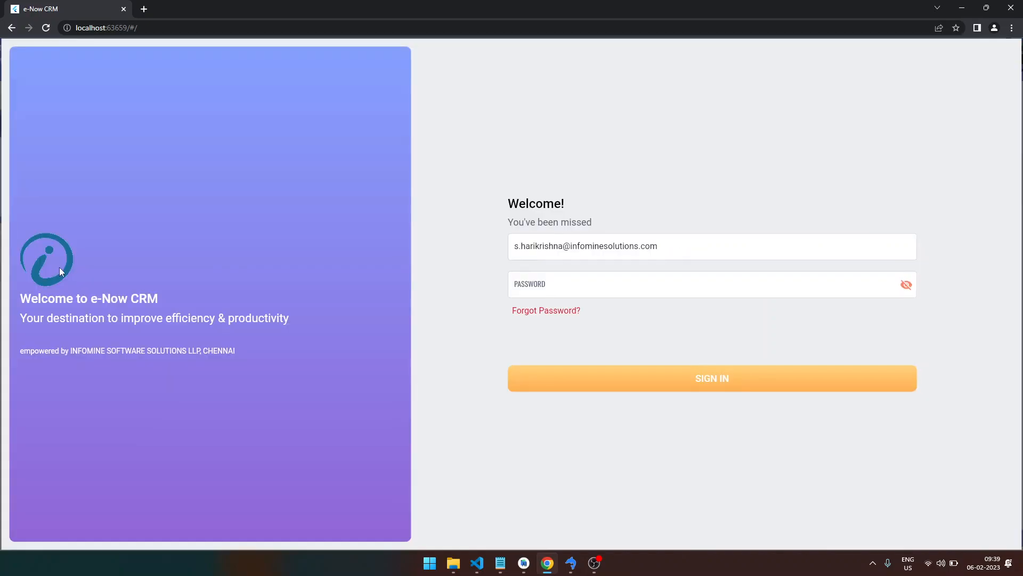
click(655, 248)
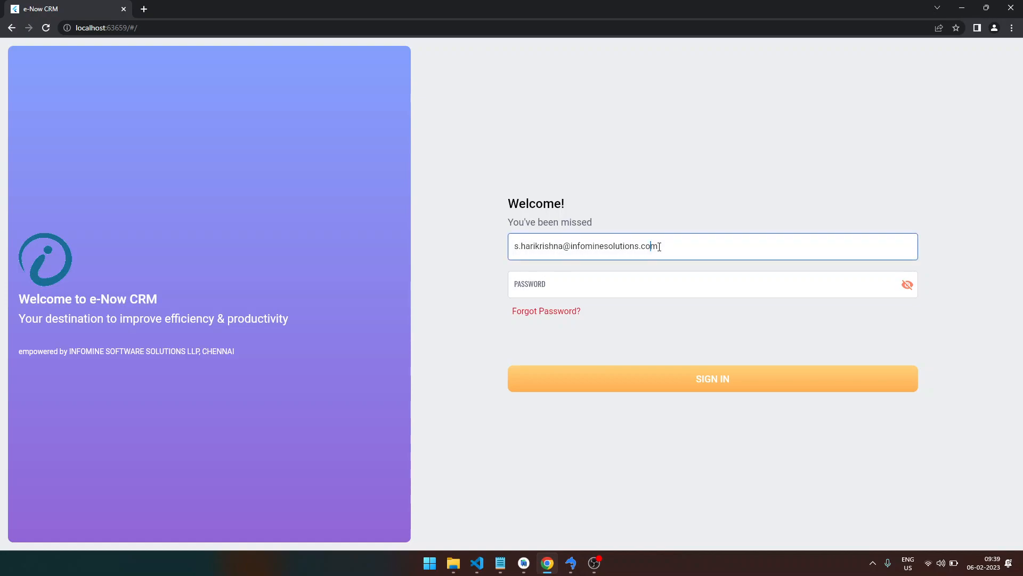
drag(679, 245, 482, 236)
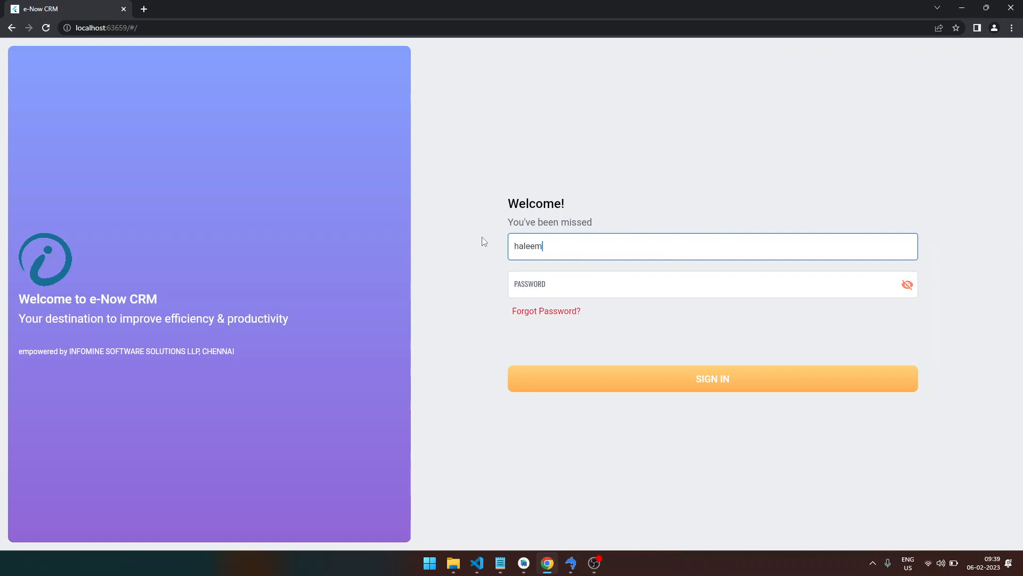
key(Tab)
text(•••••••••)
key(Tab)
key(Return)
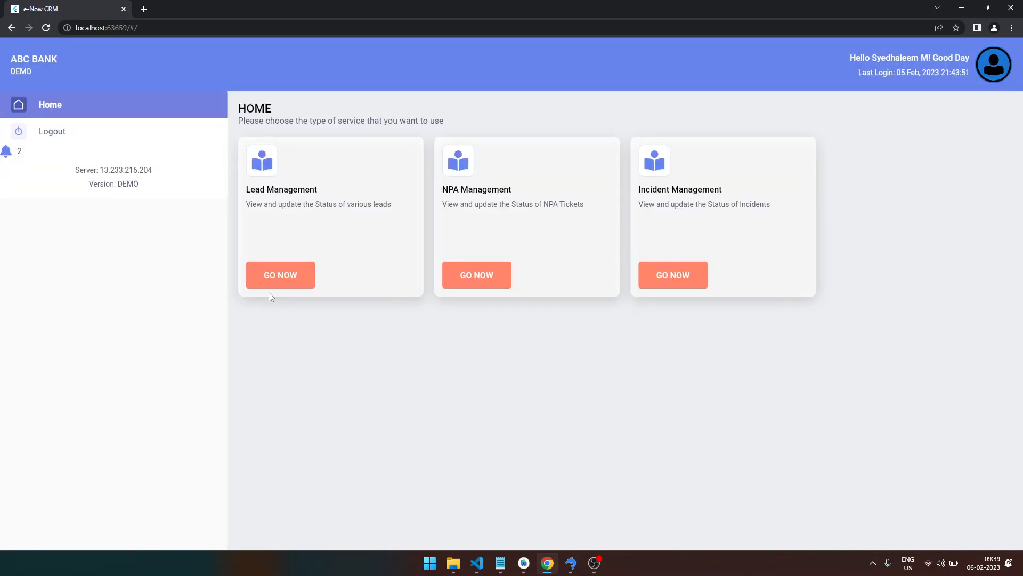
- Open the assigned user's View Assigned Leads list and check the ticket's Ticket History
click(280, 281)
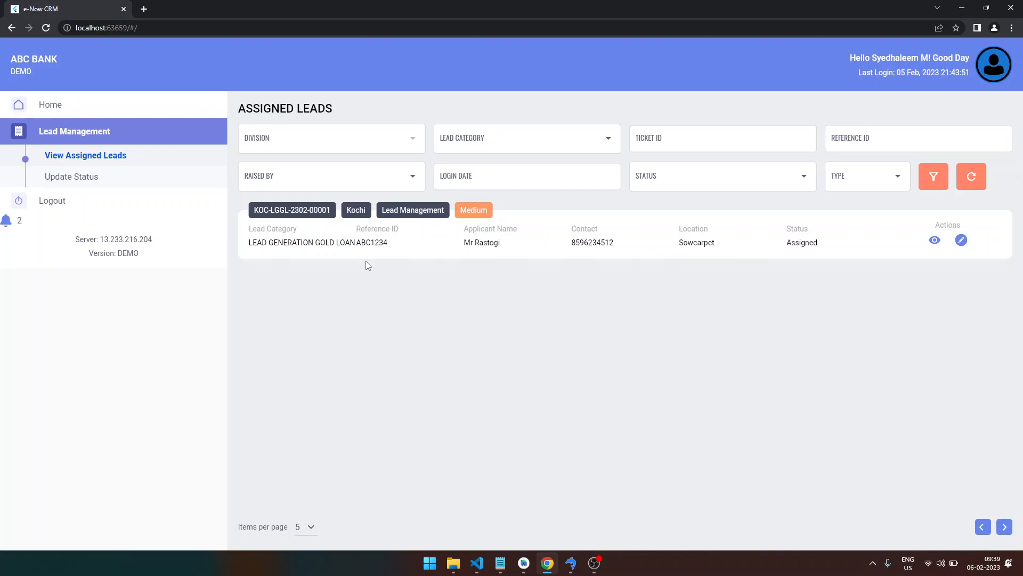
click(89, 180)
click(119, 160)
click(935, 241)
scroll(592, 335, down, 3)
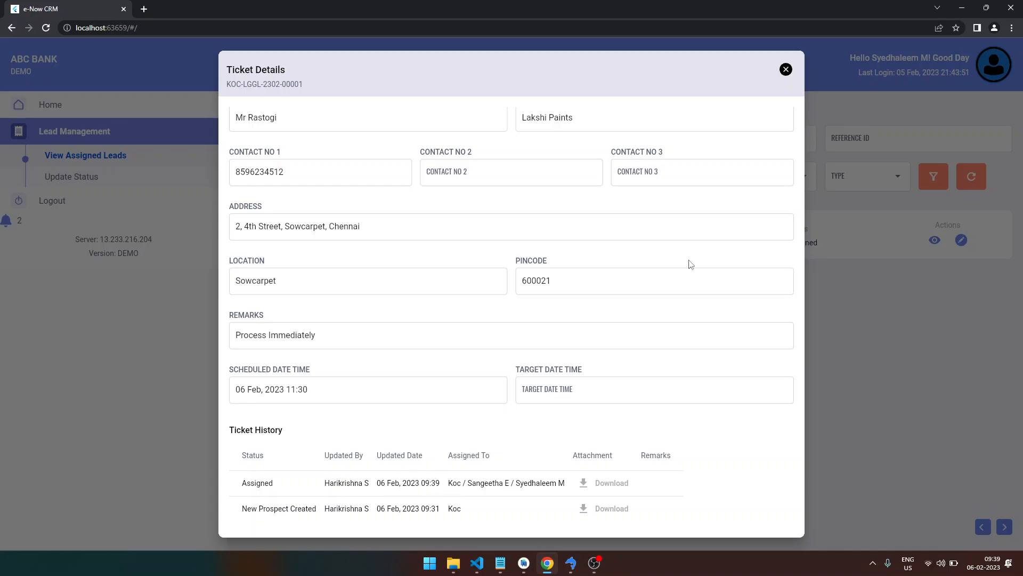
click(785, 70)
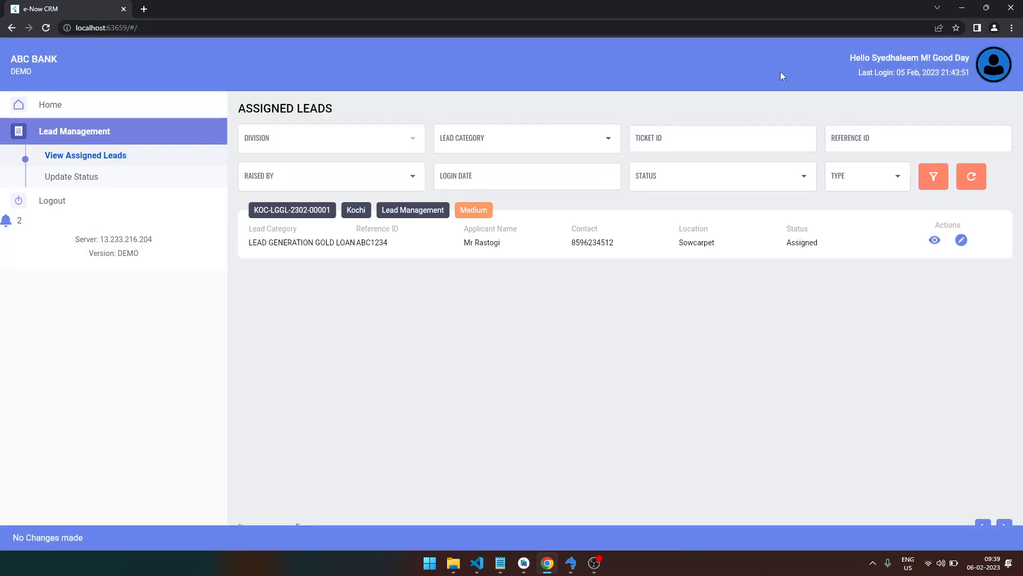
- Update the lead to Tele follow up done with the Prospect, remarking 'Customer is interested'
click(88, 182)
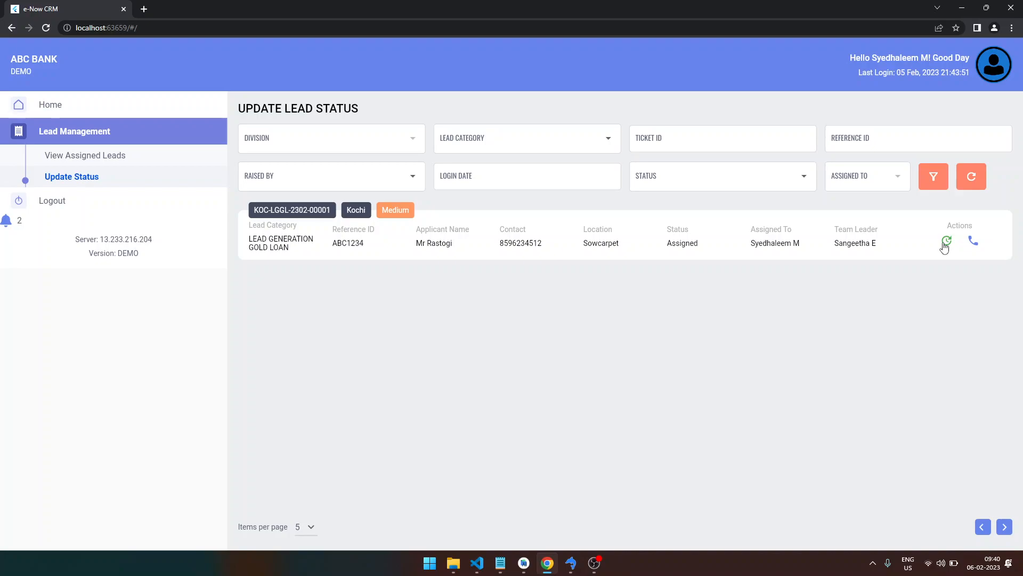
click(947, 242)
click(577, 209)
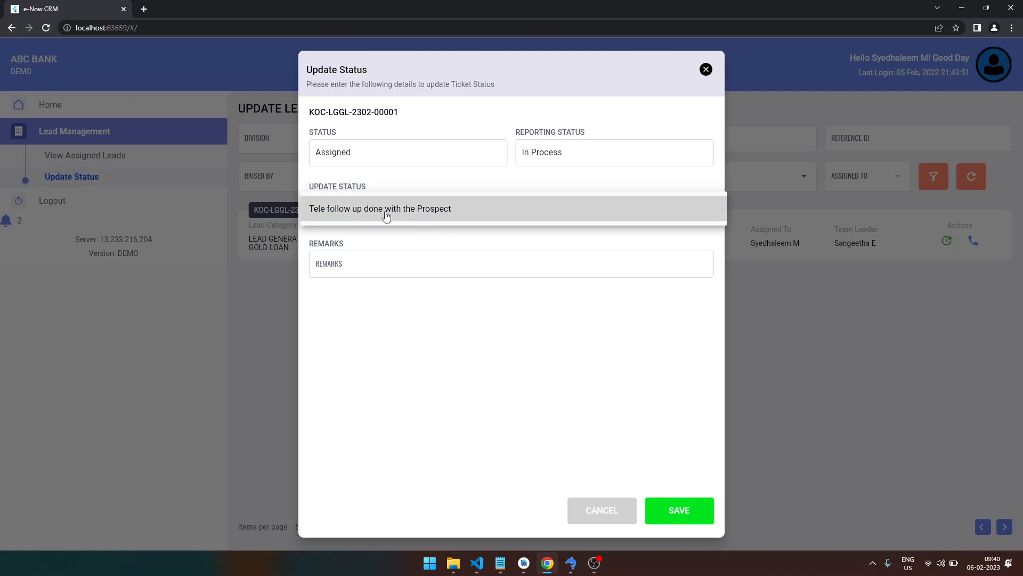
click(434, 216)
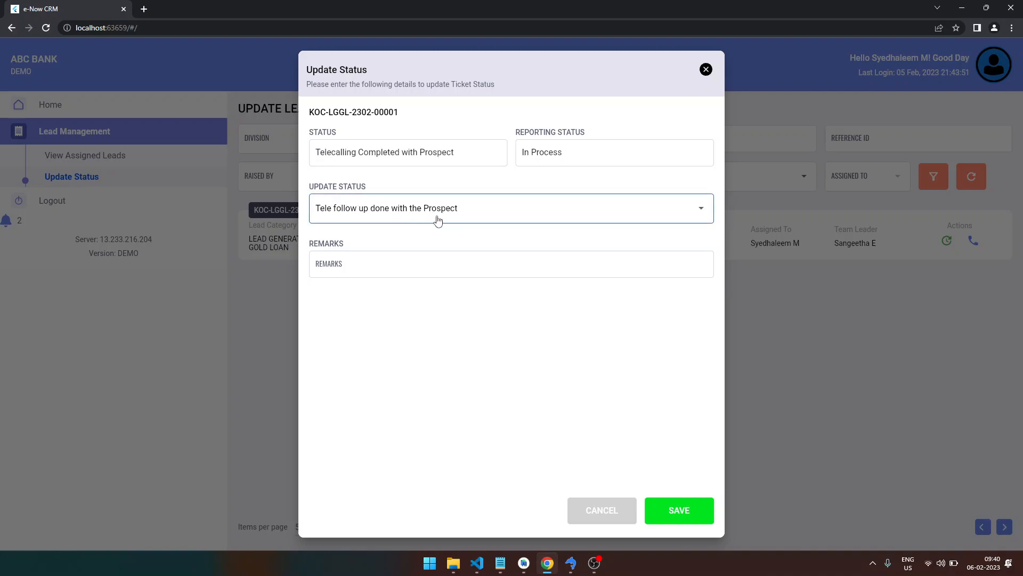
click(401, 267)
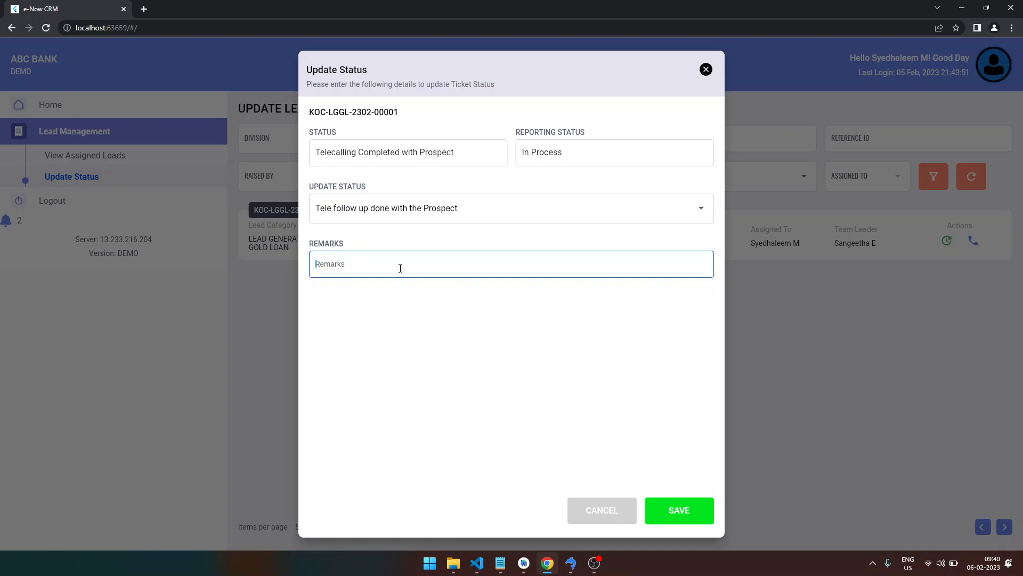
text(Customer is interested)
click(667, 504)
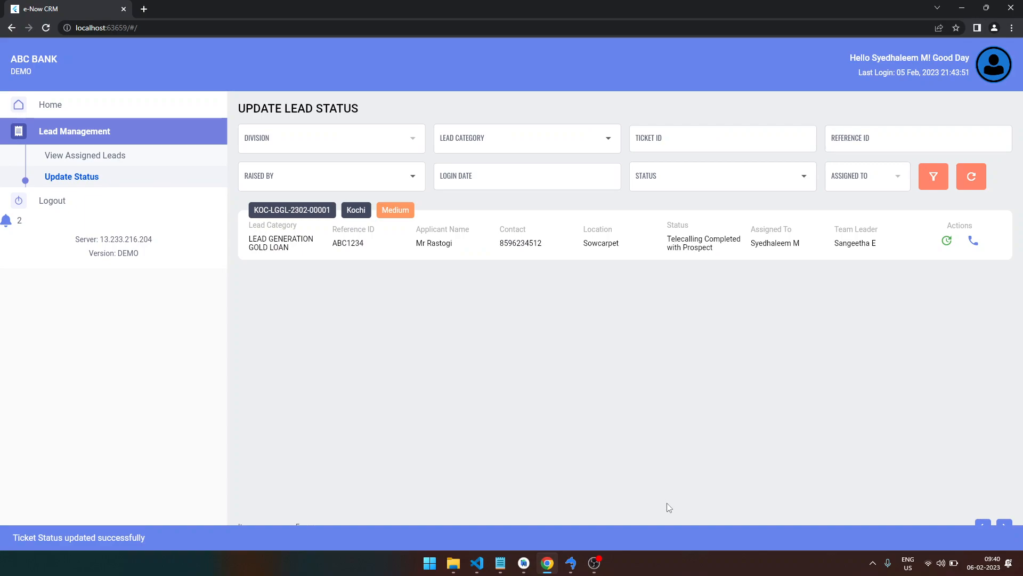
- Start another status update, then cancel it without choosing a status
click(947, 241)
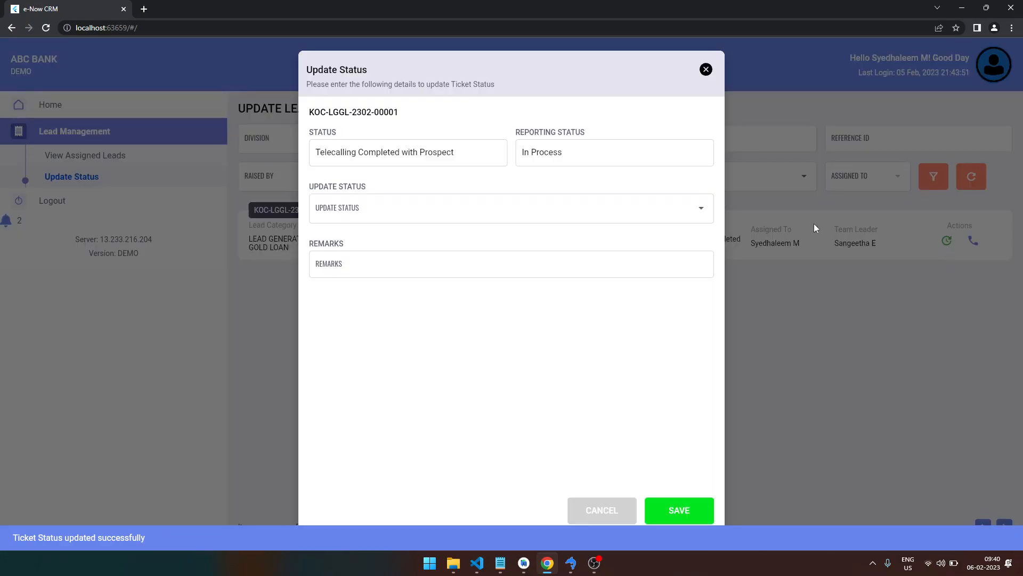
click(701, 209)
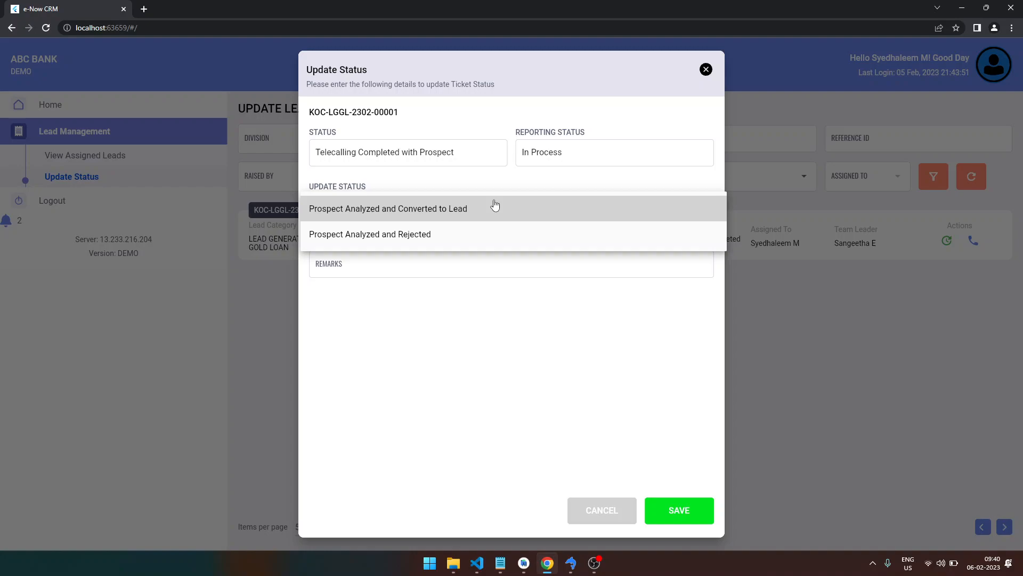
click(604, 512)
click(603, 510)
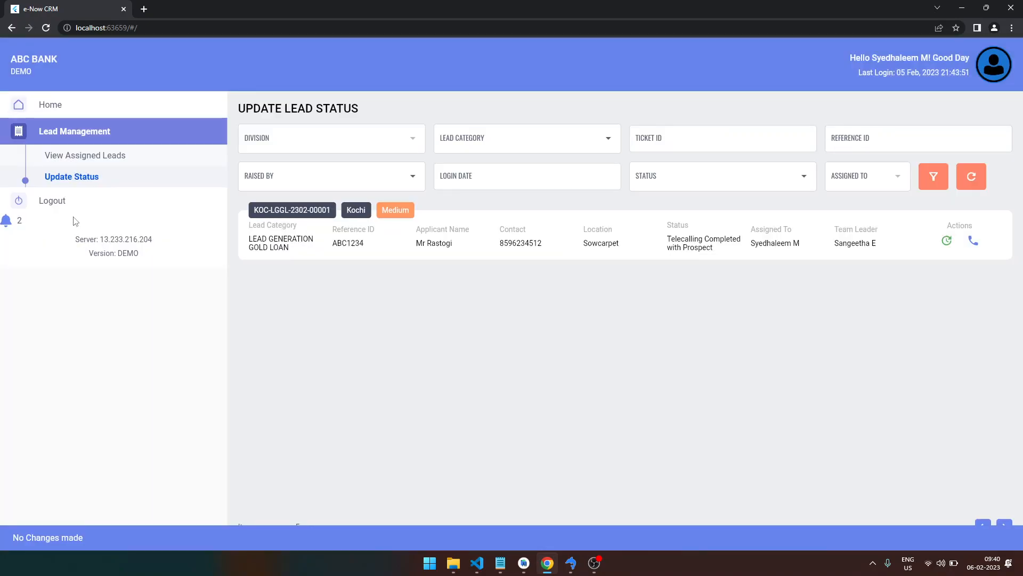
- Log out, then sign in with the team leader's e-mail address and password
click(52, 201)
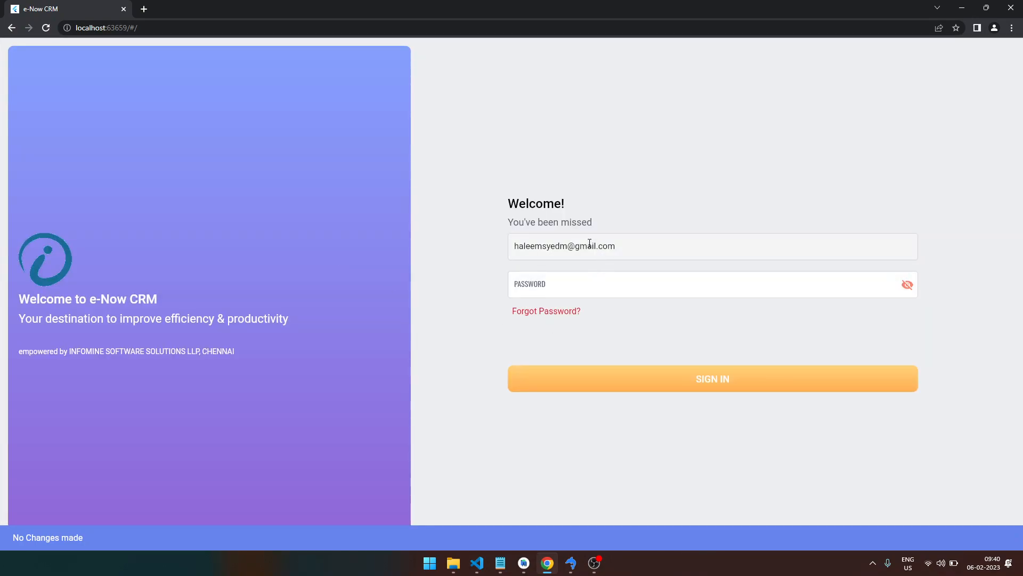
drag(636, 247, 501, 242)
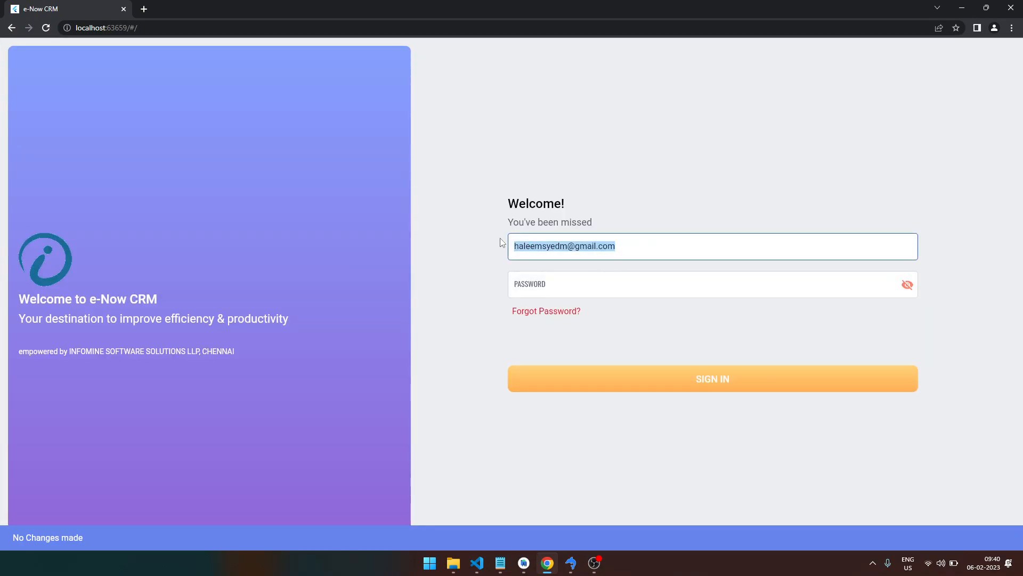
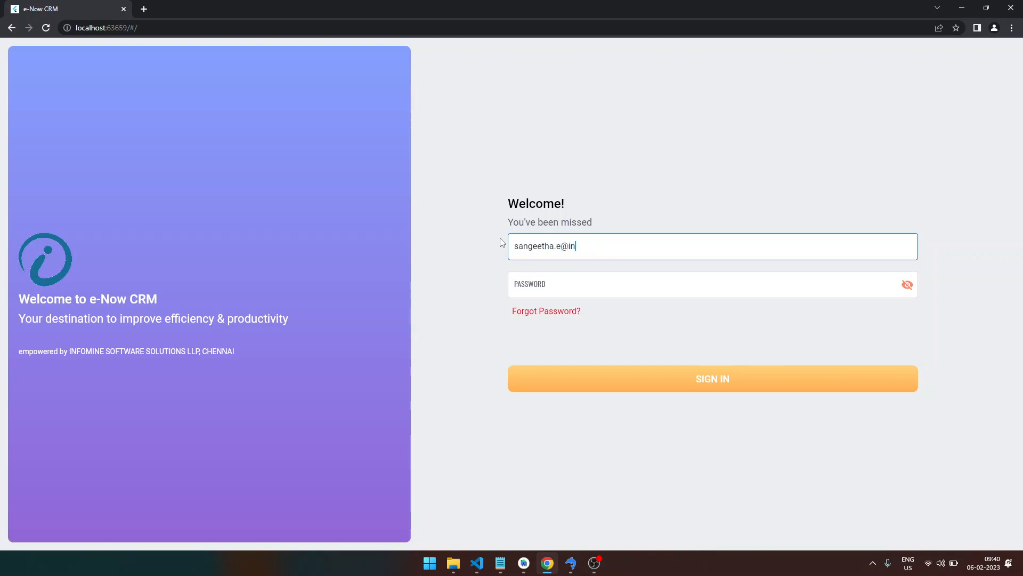
key(Tab)
text(123456)
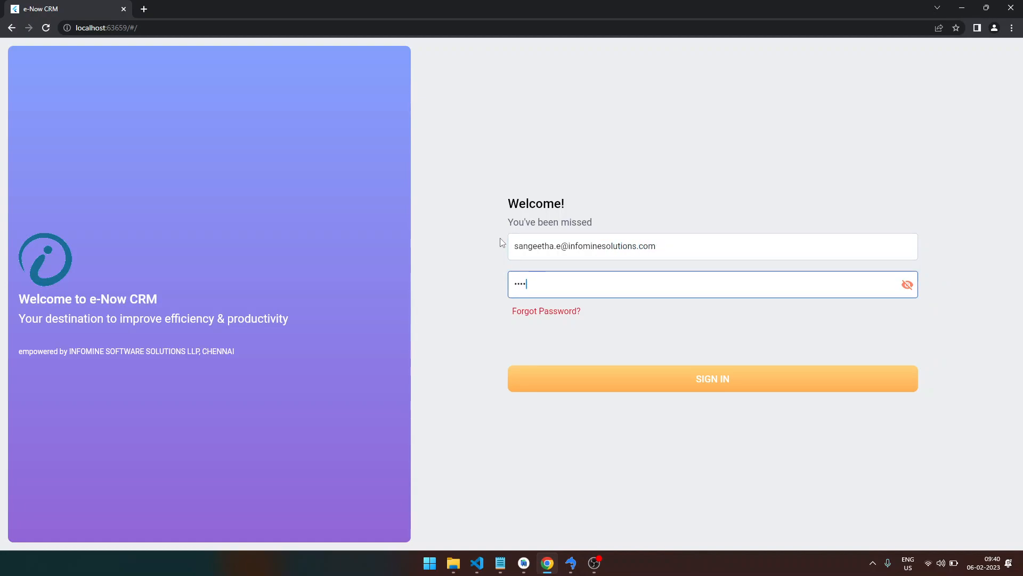
key(Return)
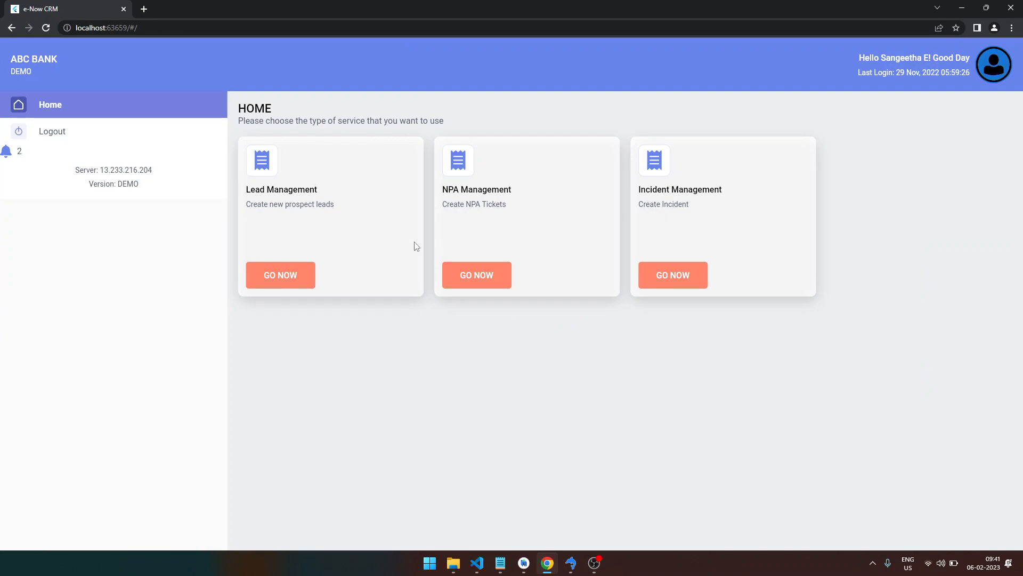
- From Lead Management's Update Status page, save the ticket's status as 'Prospect Analyzed and Converted to Lead'
click(292, 275)
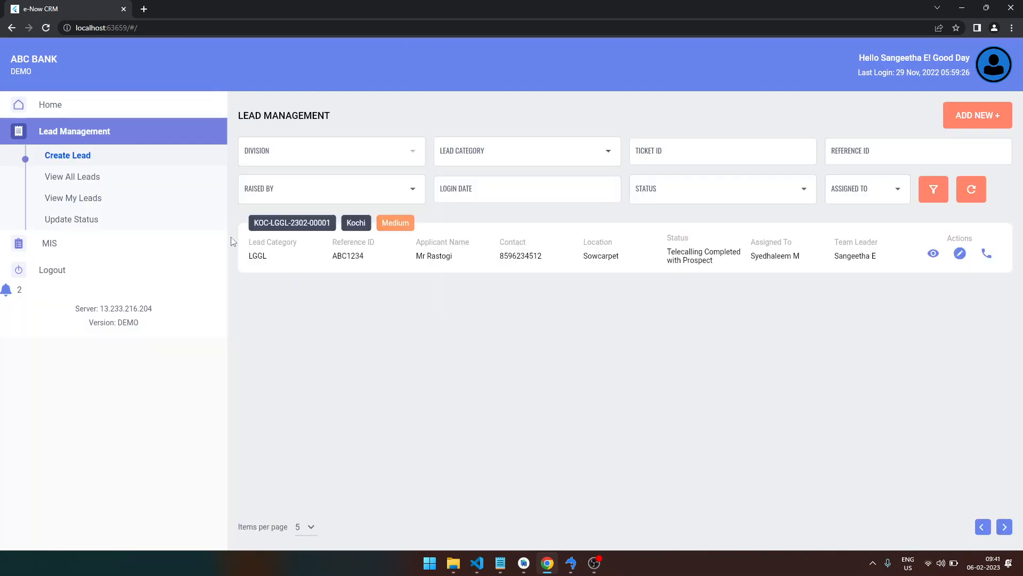
click(88, 223)
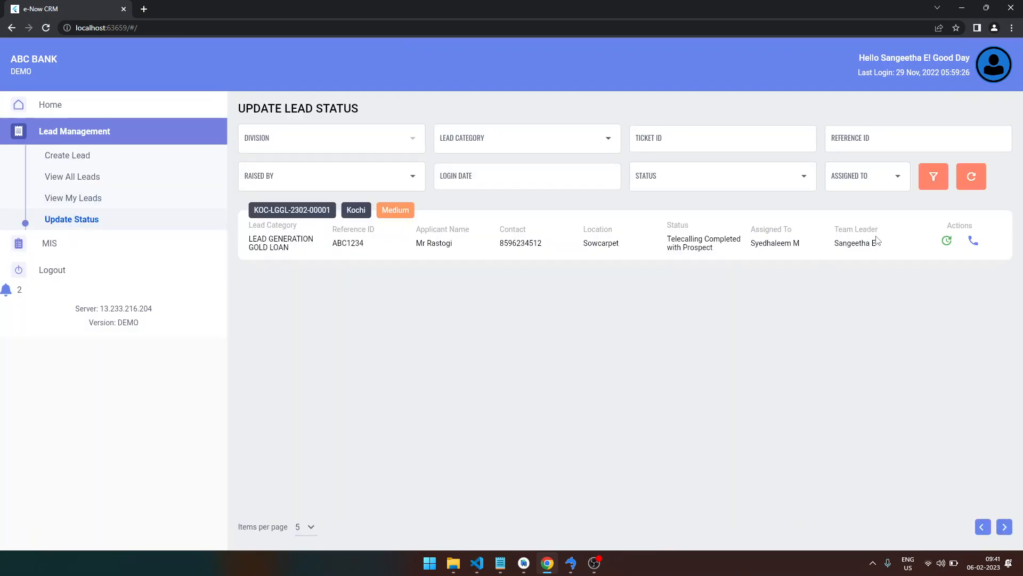
click(947, 241)
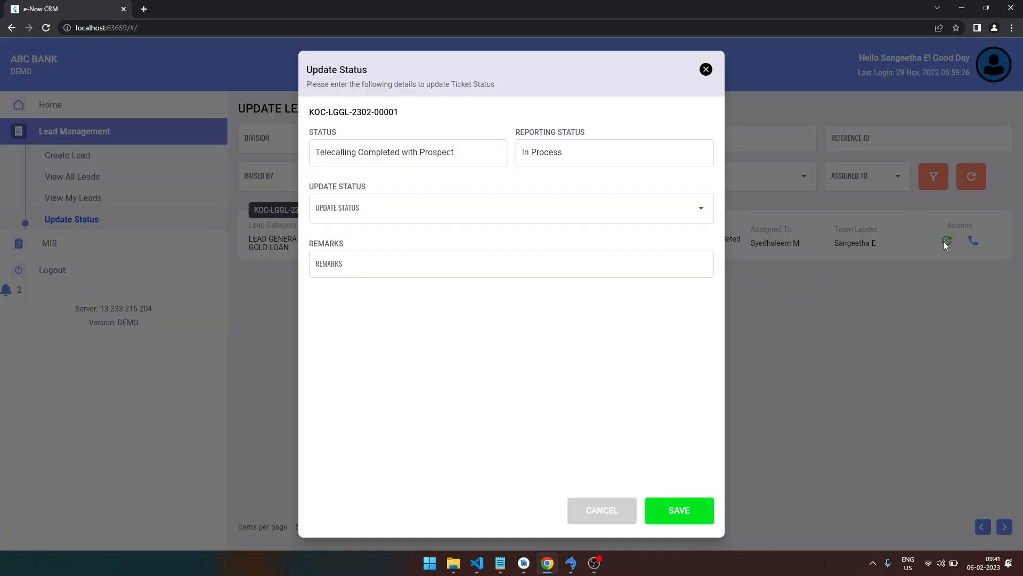
click(684, 217)
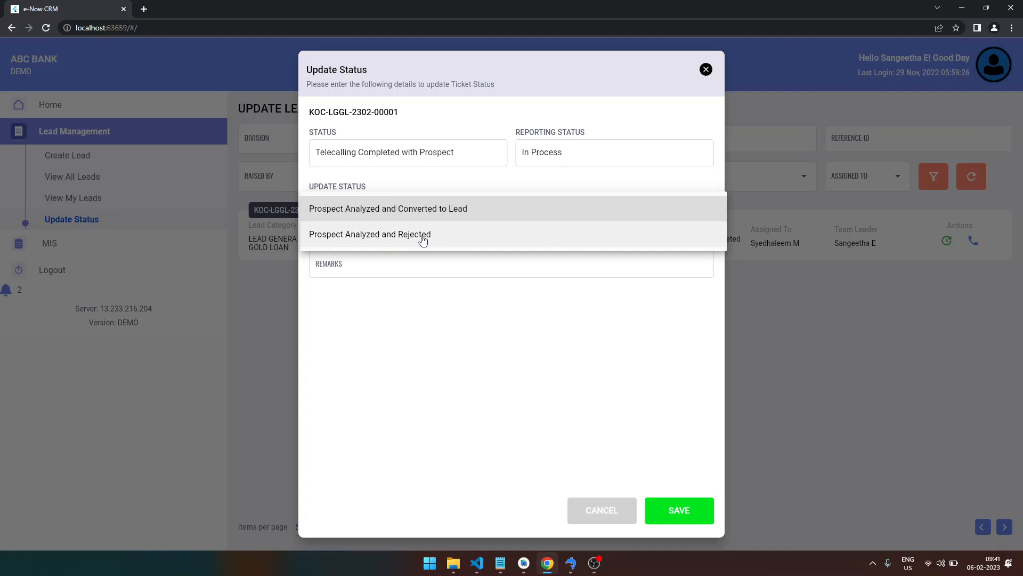
click(434, 209)
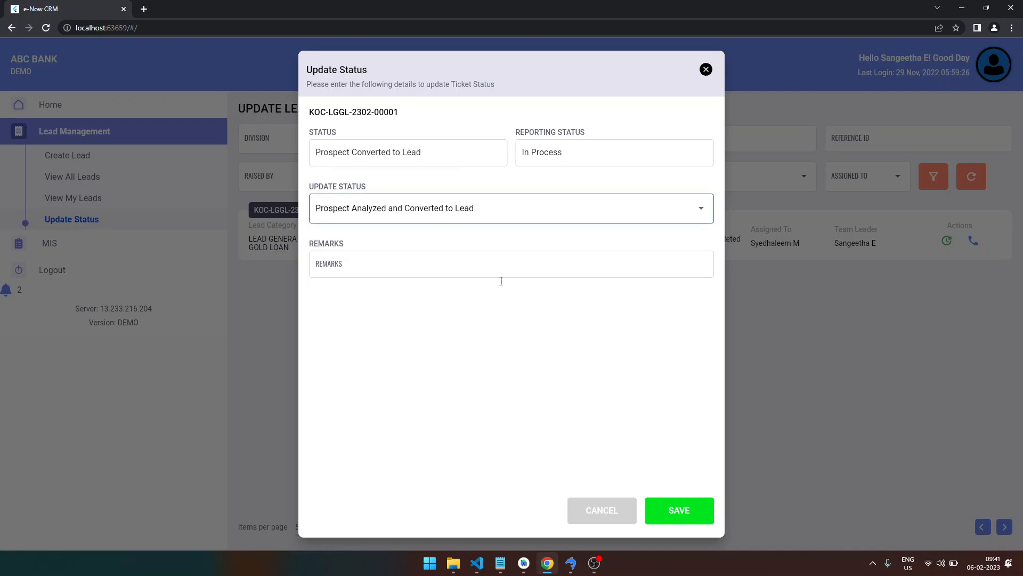
click(673, 509)
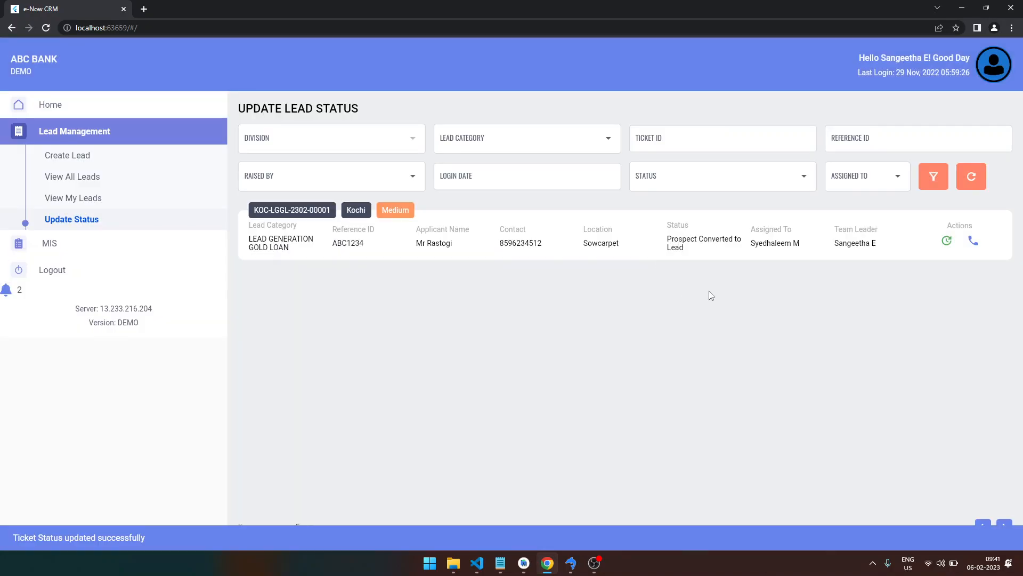
click(947, 243)
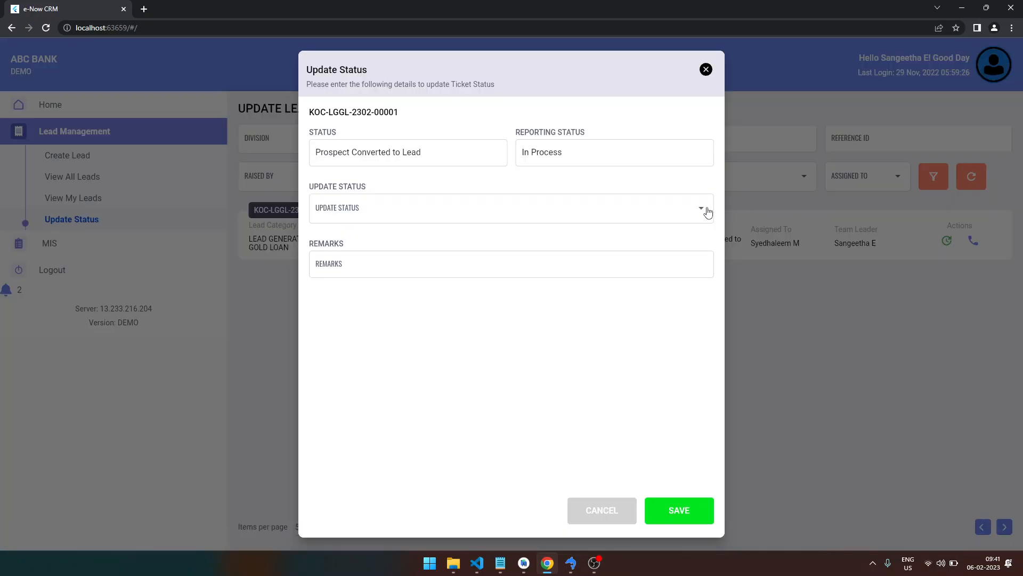
- Save the ticket's status as 'Interest Areas Identified and Updated for Lead'
click(708, 212)
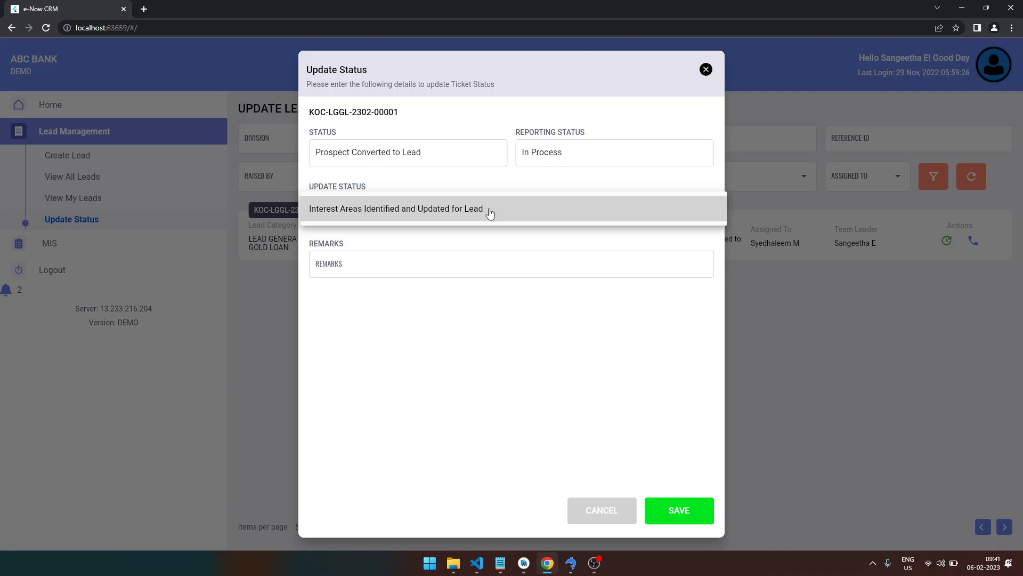
click(469, 209)
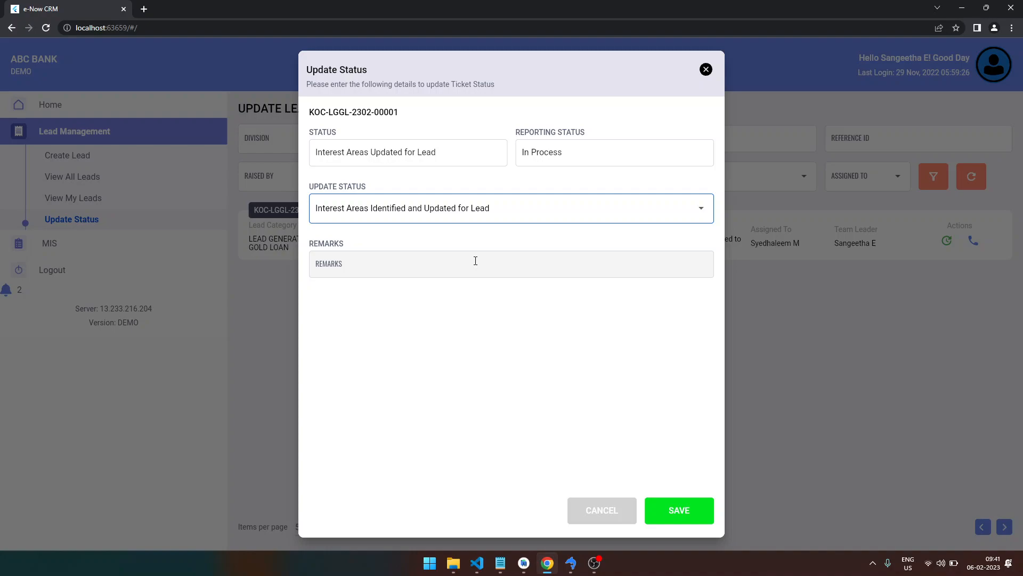
click(674, 513)
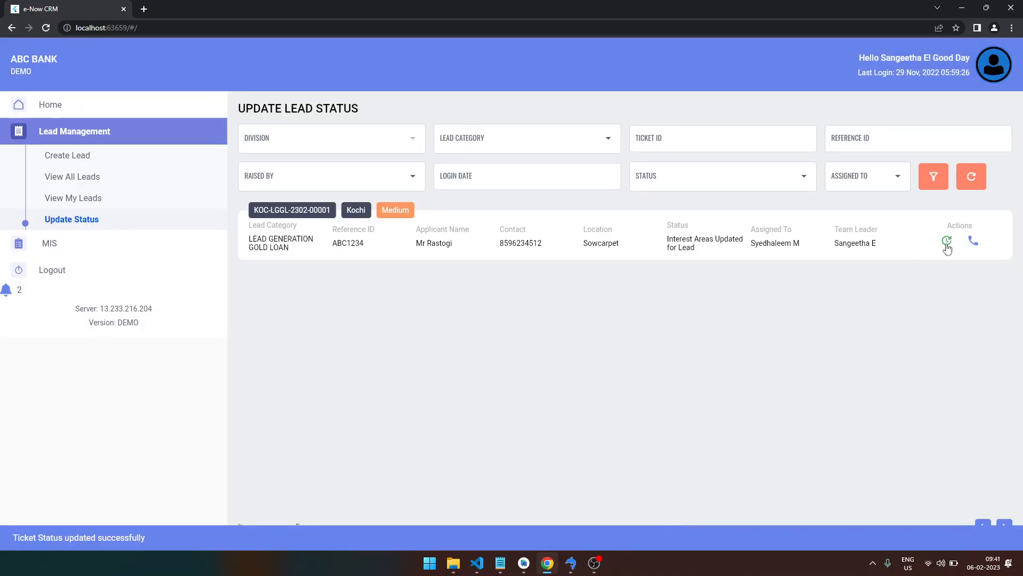
- Save the status 'Lead Moved to Origination System', closing the ticket
click(946, 244)
click(657, 214)
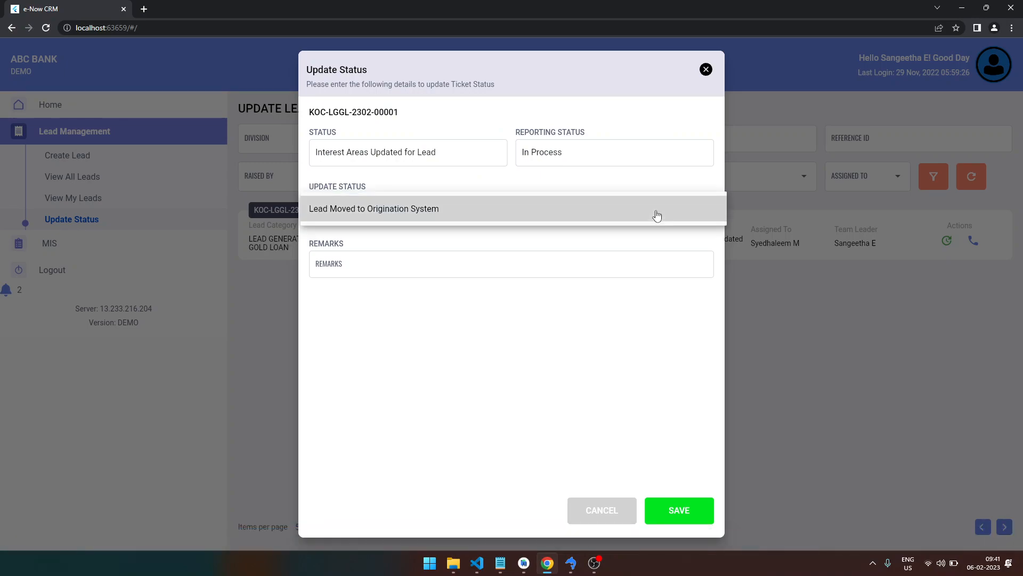
click(589, 209)
click(688, 513)
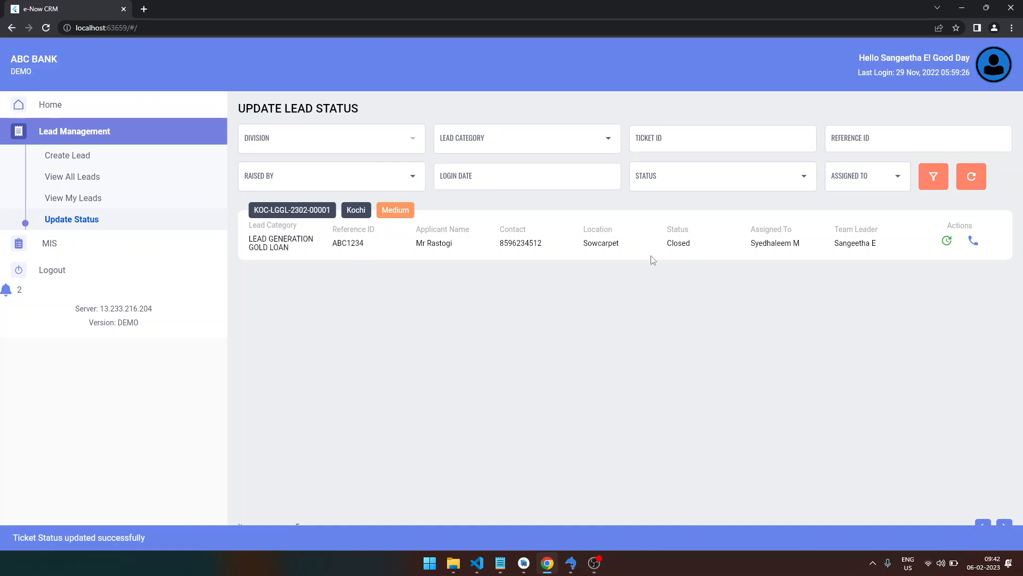
- From All Leads, view the ticket's details and its history from New Prospect Created to Closed
click(73, 161)
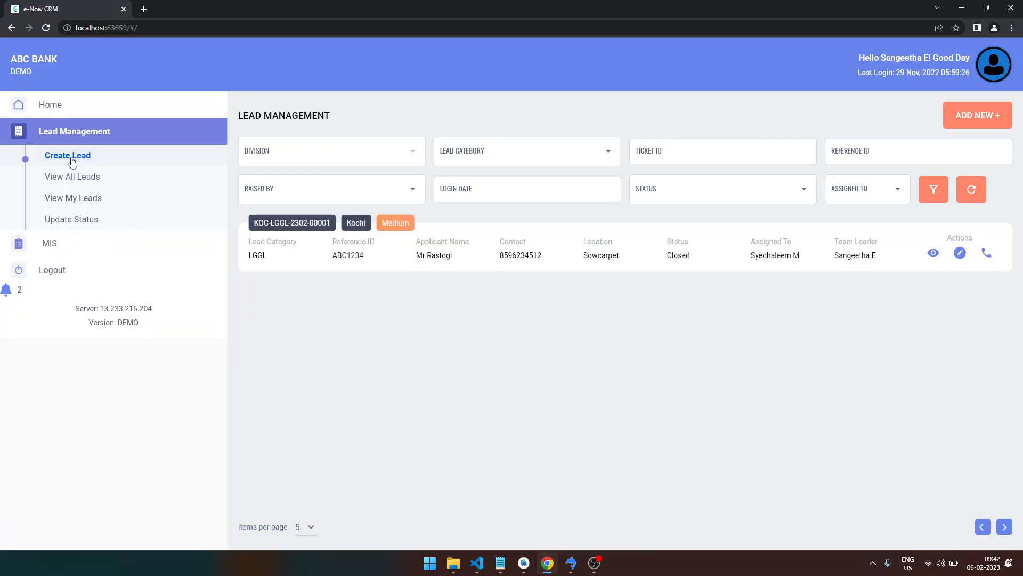
click(88, 185)
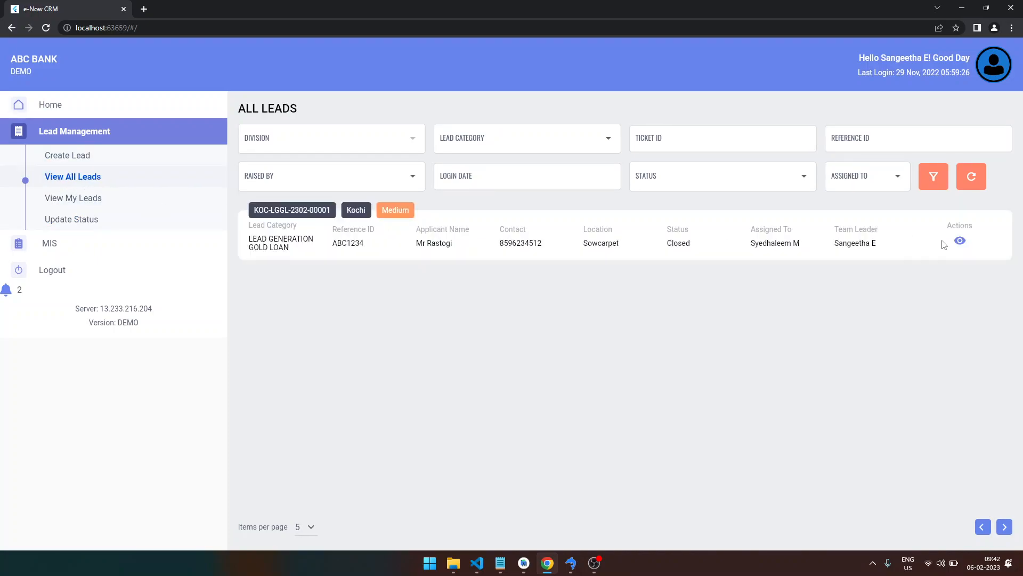
click(959, 243)
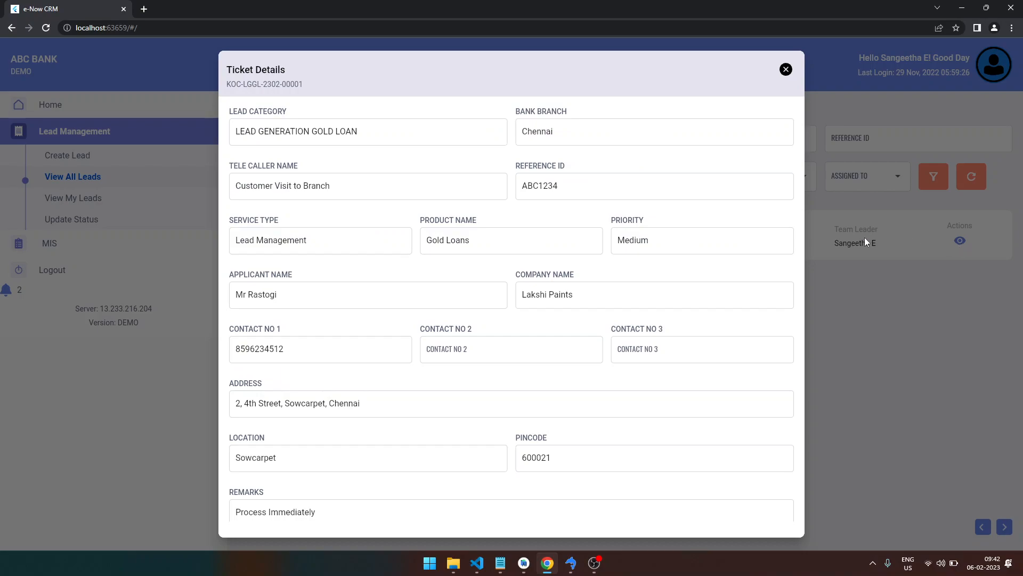
scroll(503, 341, down, 5)
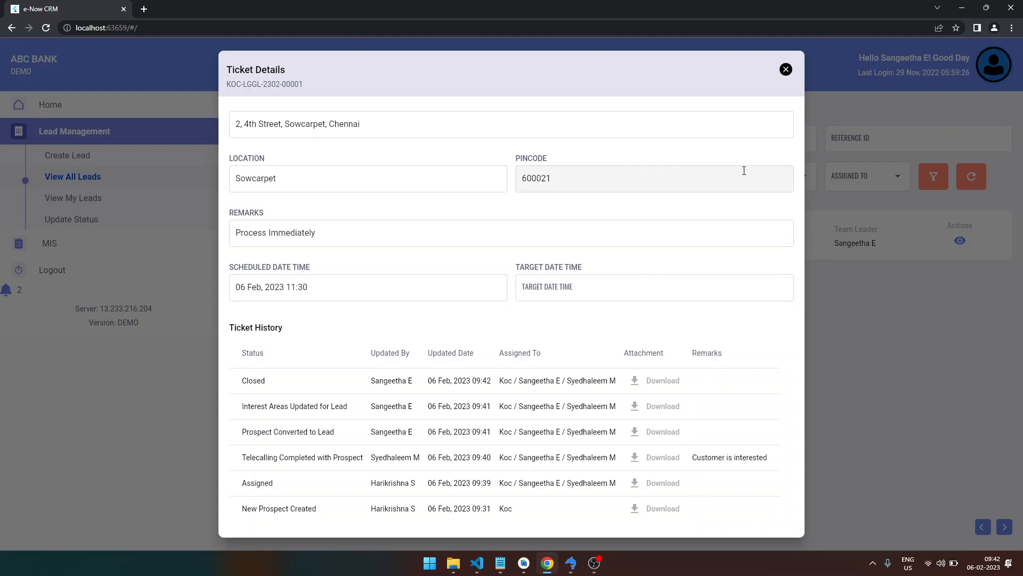
click(786, 71)
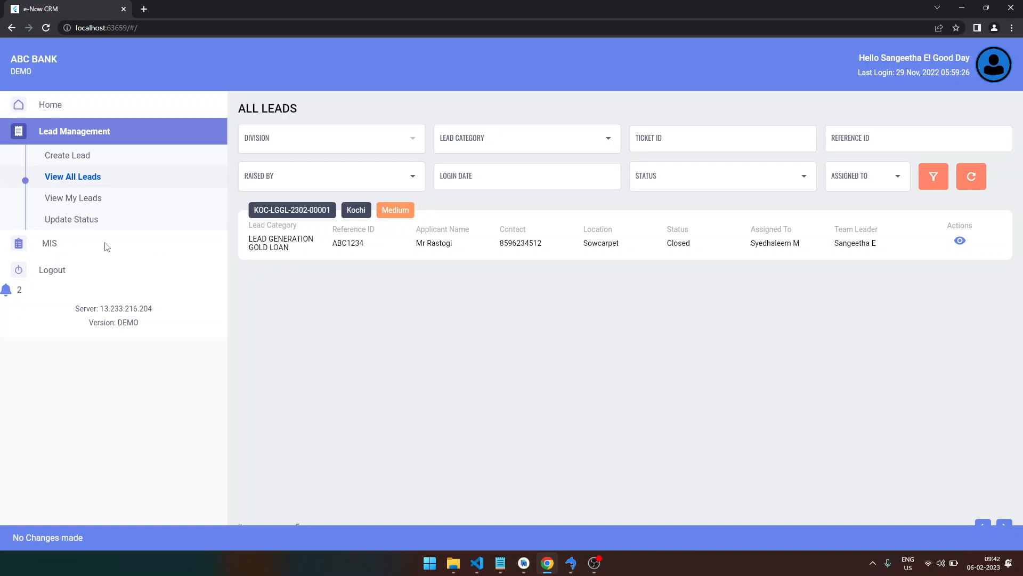
- View the MIS Generation report form, then log out to the sign-in screen
click(51, 244)
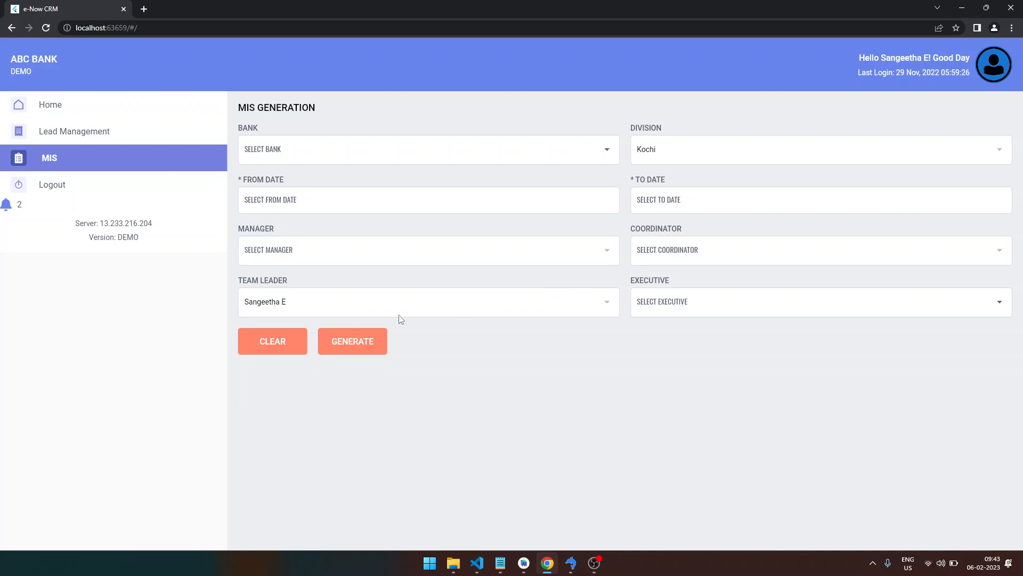
click(56, 185)
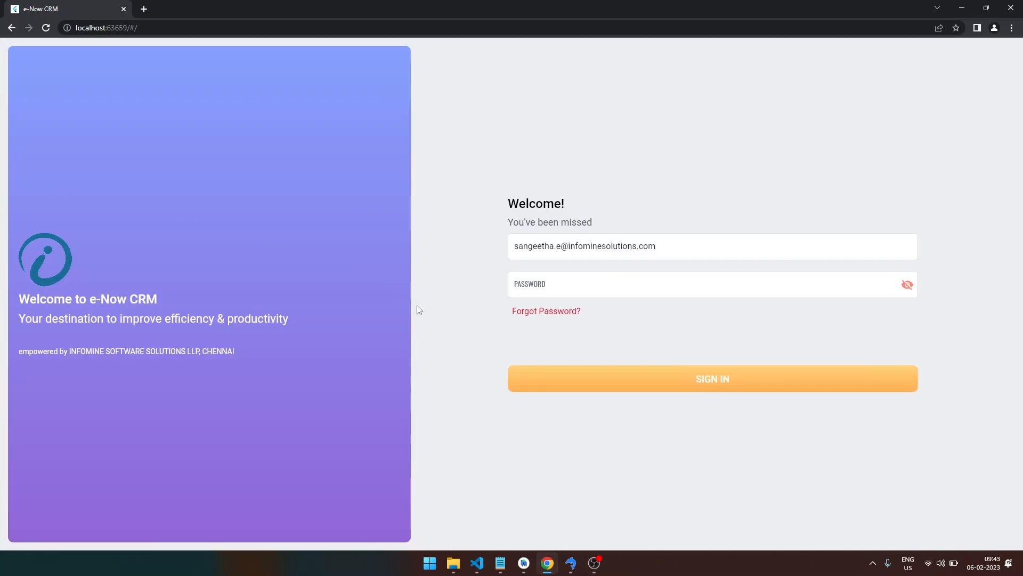